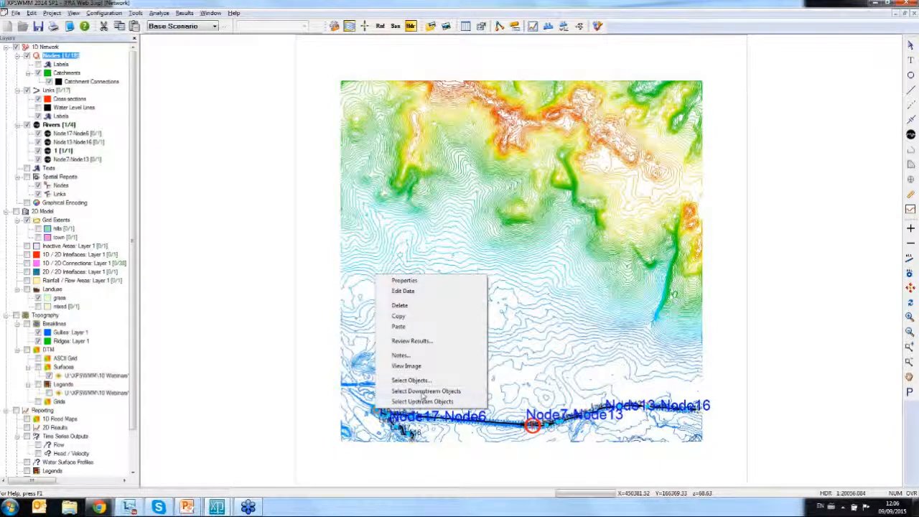
- Select all objects downstream of Node20 and play the dynamic long section of the watercourse through the simulation
{"action": "left_click", "coordinate": [424, 391]}
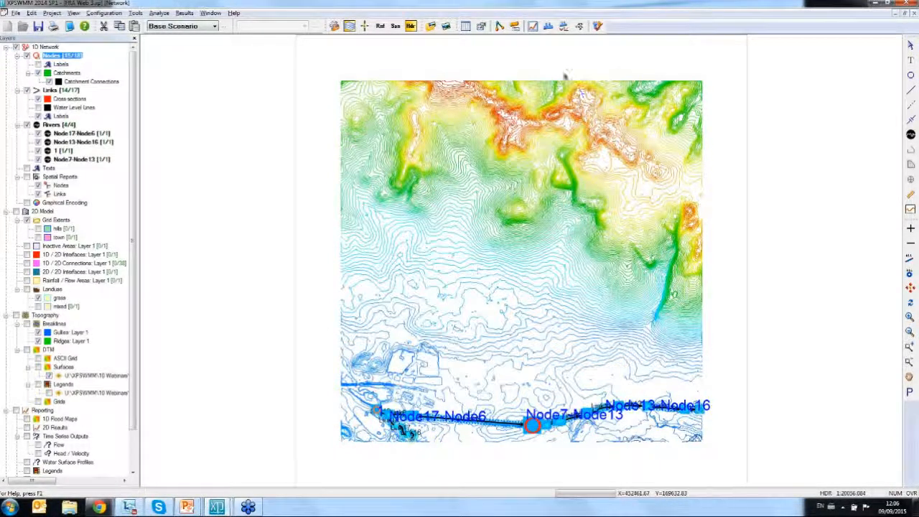
{"action": "left_click", "coordinate": [547, 26]}
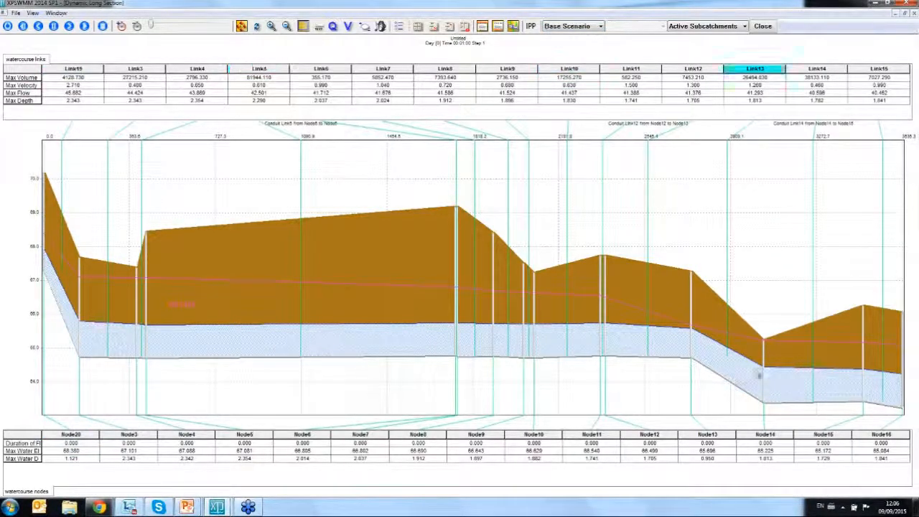
{"action": "left_click", "coordinate": [84, 27]}
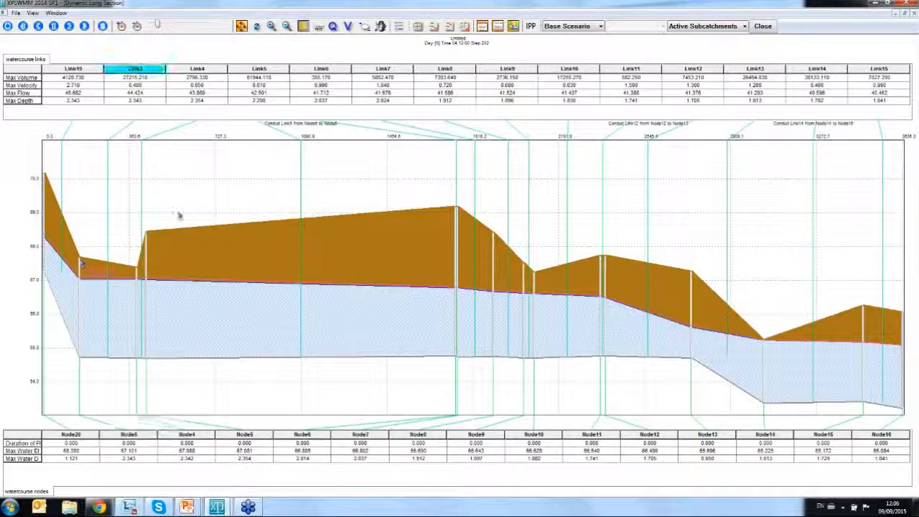
{"action": "left_click", "coordinate": [762, 26]}
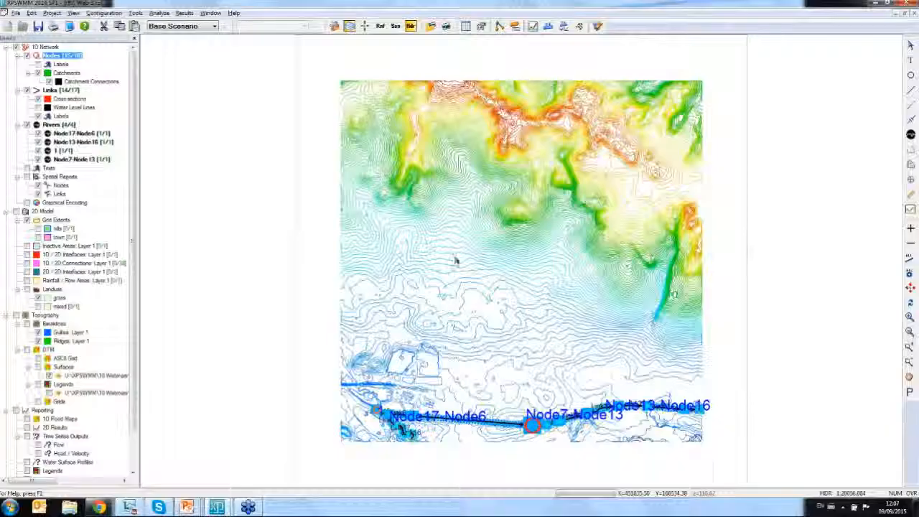
- Inspect the natural cross-section shape of river link Link5 between Node5 and Node6
{"action": "left_click", "coordinate": [909, 347]}
{"action": "left_click_drag", "start_coordinate": [354, 387], "coordinate": [708, 451]}
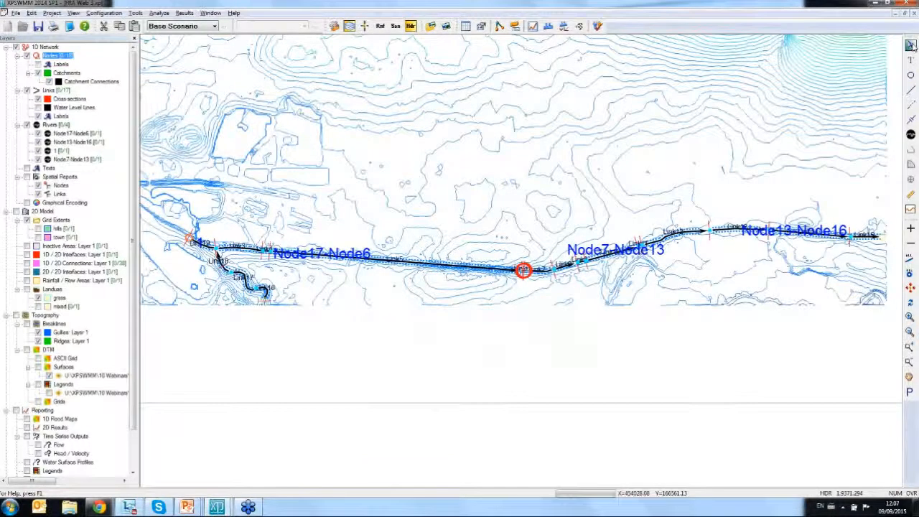
{"action": "left_click", "coordinate": [447, 269]}
{"action": "right_click", "coordinate": [446, 270]}
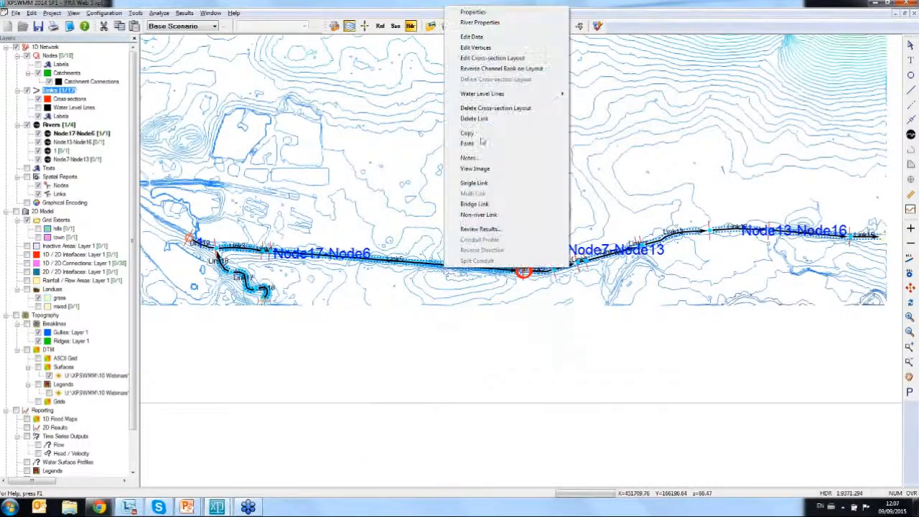
{"action": "left_click", "coordinate": [467, 40]}
{"action": "left_click", "coordinate": [159, 180]}
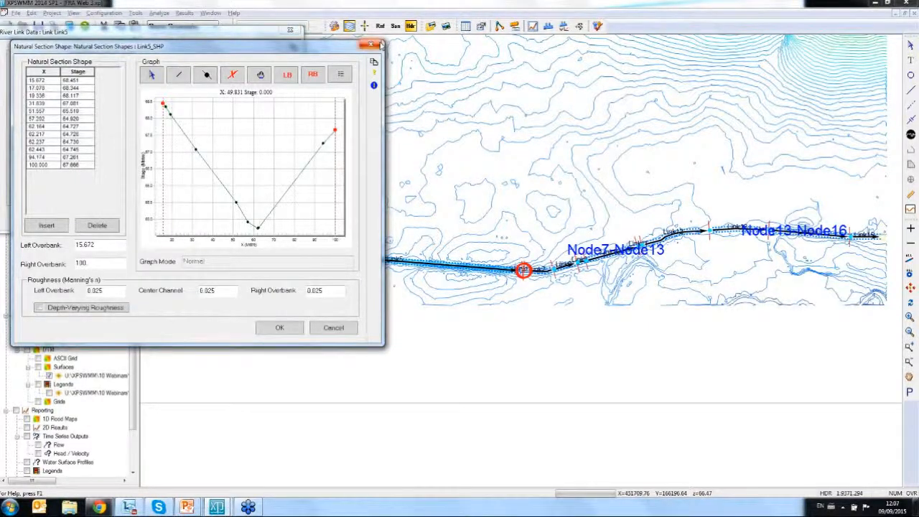
{"action": "left_click", "coordinate": [372, 44]}
{"action": "left_click", "coordinate": [290, 30]}
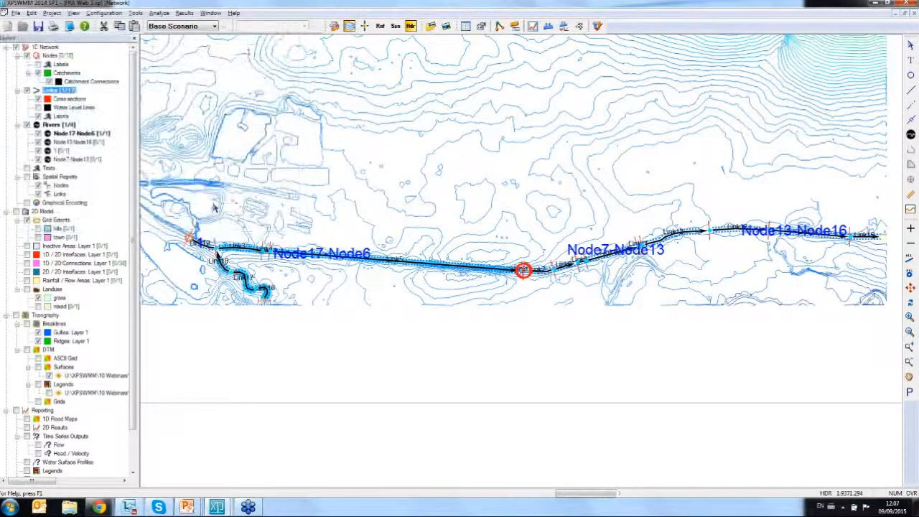
- Review the user inflow time series in the river node data of Node20
{"action": "double_click", "coordinate": [190, 239]}
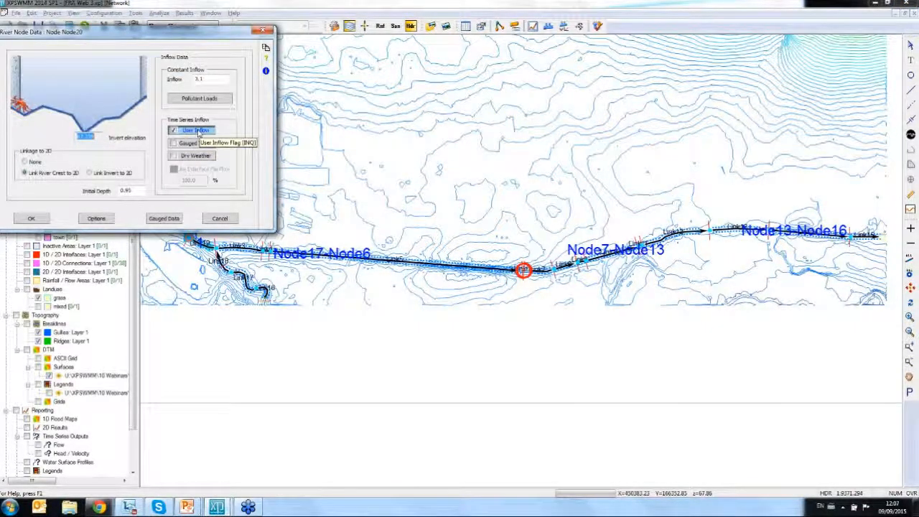
{"action": "left_click", "coordinate": [195, 131]}
{"action": "left_click", "coordinate": [188, 131]}
{"action": "left_click", "coordinate": [354, 34]}
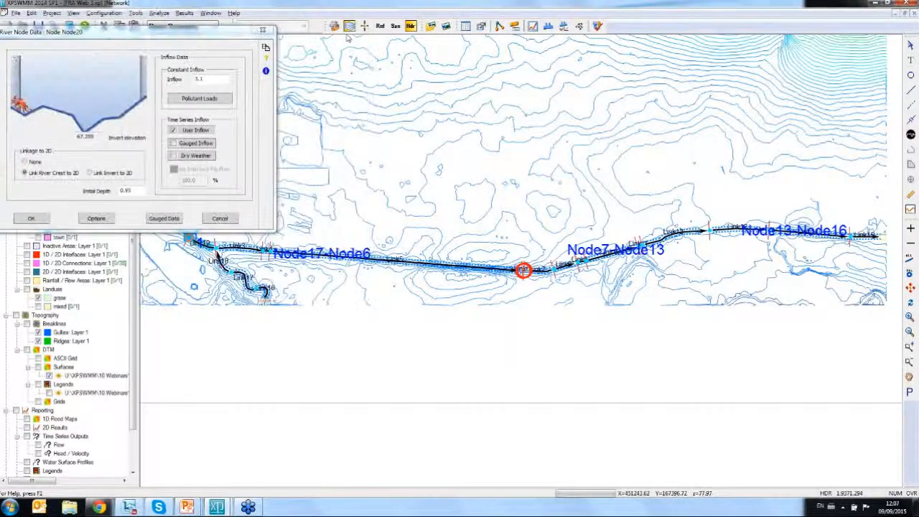
{"action": "left_click", "coordinate": [263, 29]}
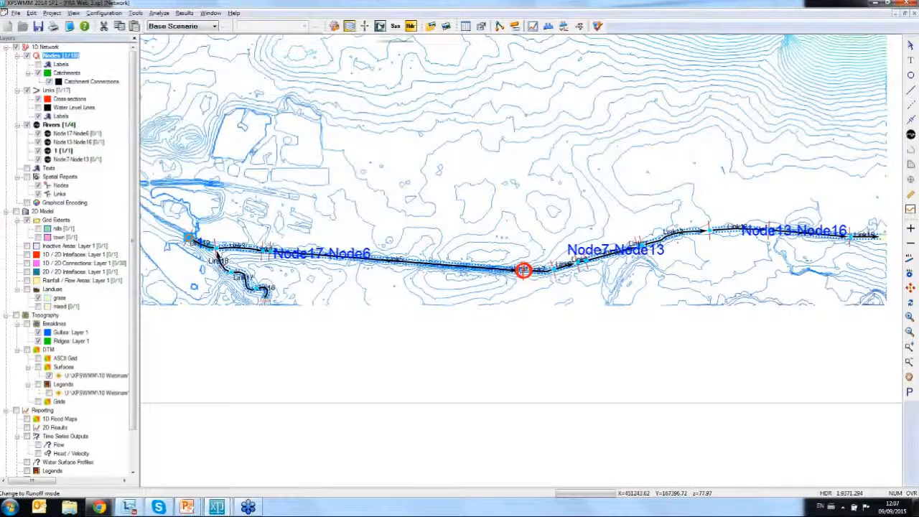
- Switch to Runoff mode and review the routing method and rainfall of sub-catchment 1 at Node20
{"action": "left_click", "coordinate": [380, 25]}
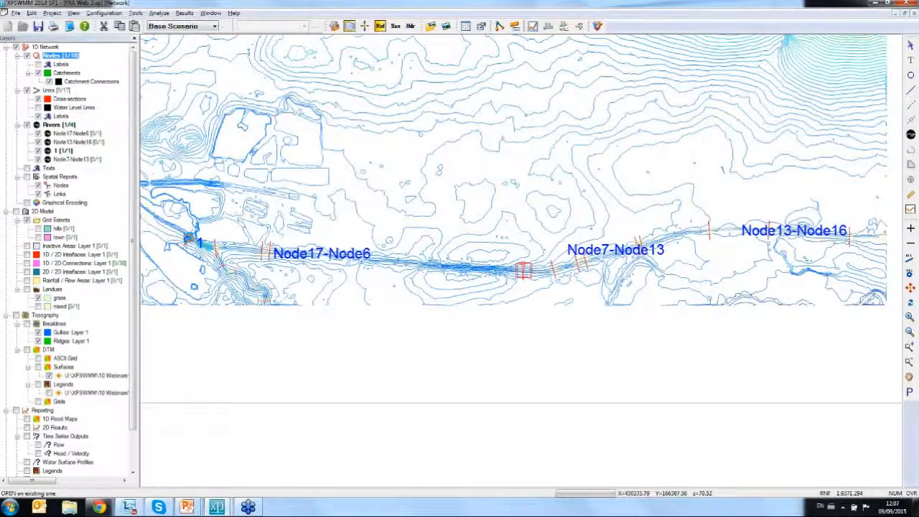
{"action": "double_click", "coordinate": [190, 238]}
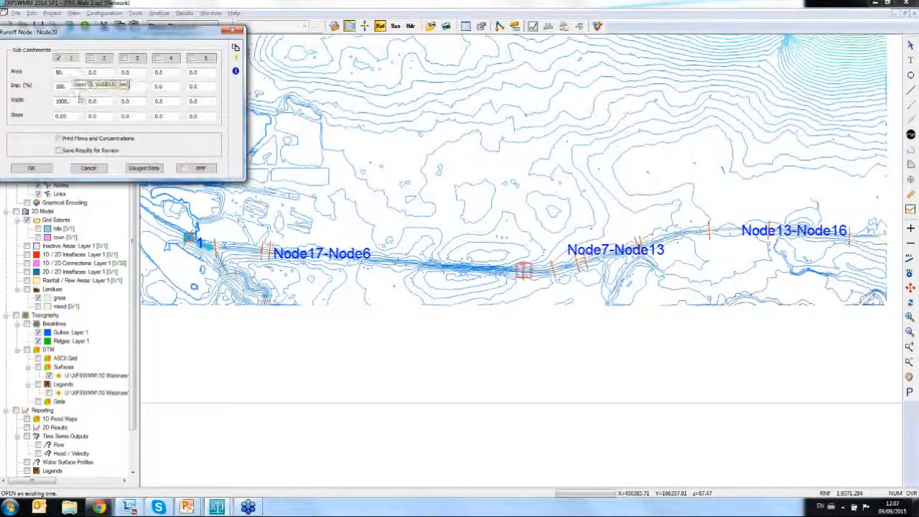
{"action": "left_click", "coordinate": [68, 57]}
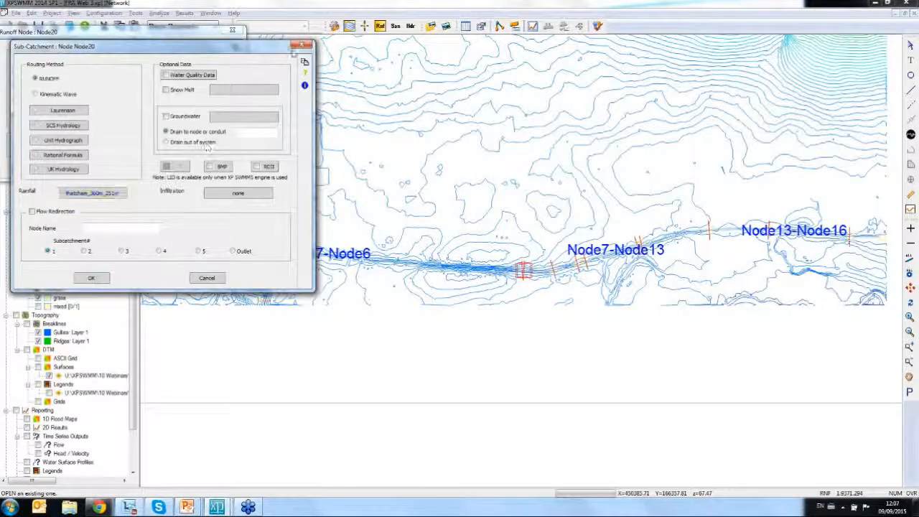
{"action": "left_click", "coordinate": [303, 48]}
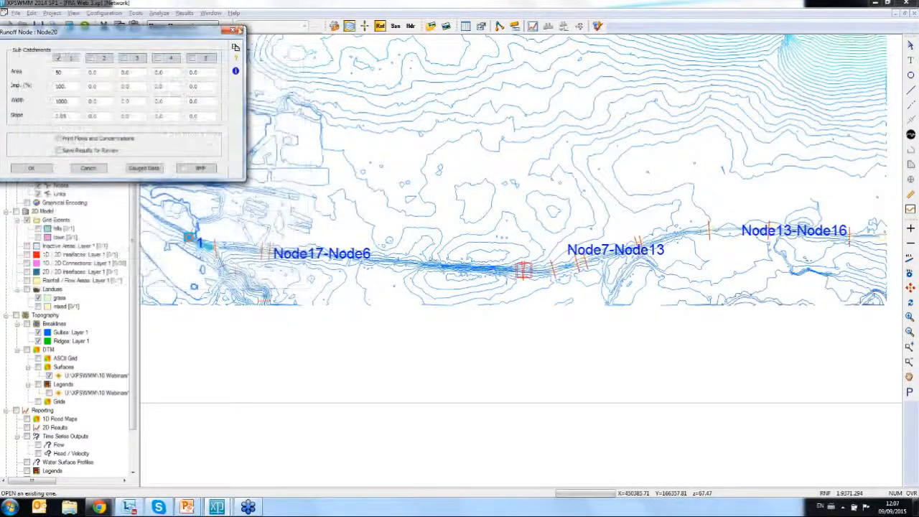
{"action": "left_click", "coordinate": [237, 33]}
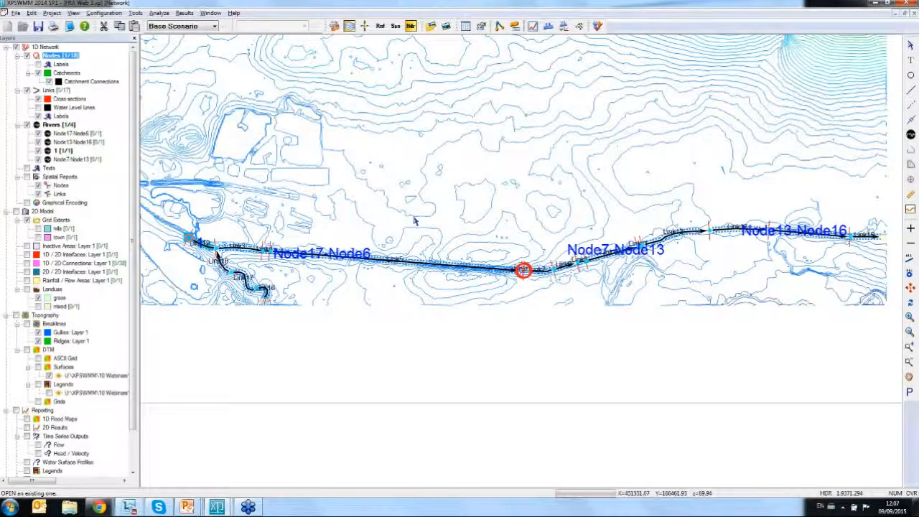
- Inspect the natural section shape of Link6, the short link between the two closely spaced cross-sections, in Hydraulics mode
{"action": "left_click", "coordinate": [475, 228]}
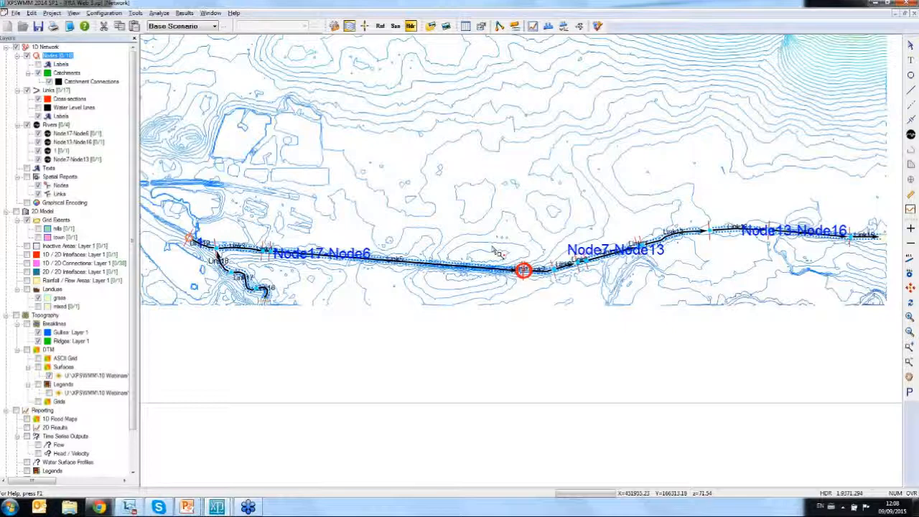
{"action": "left_click_drag", "start_coordinate": [493, 251], "coordinate": [550, 305]}
{"action": "left_click_drag", "start_coordinate": [493, 195], "coordinate": [598, 297]}
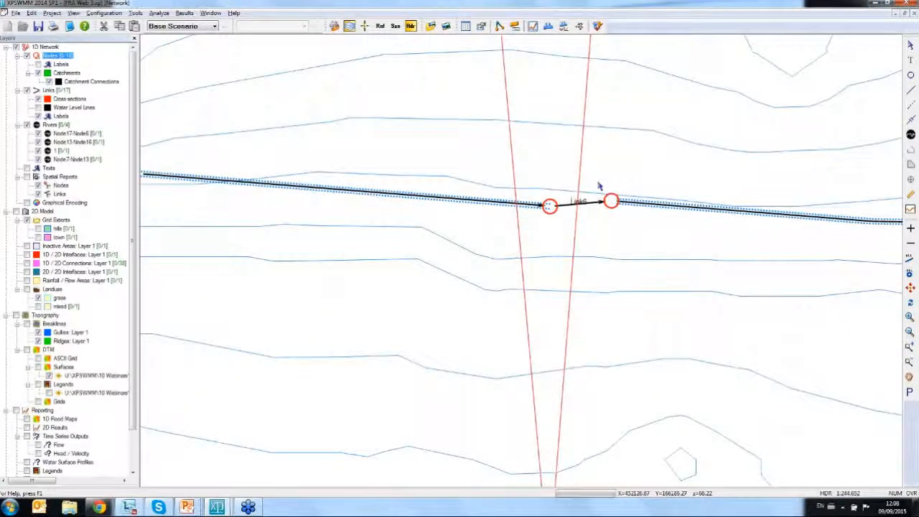
{"action": "left_click", "coordinate": [580, 207]}
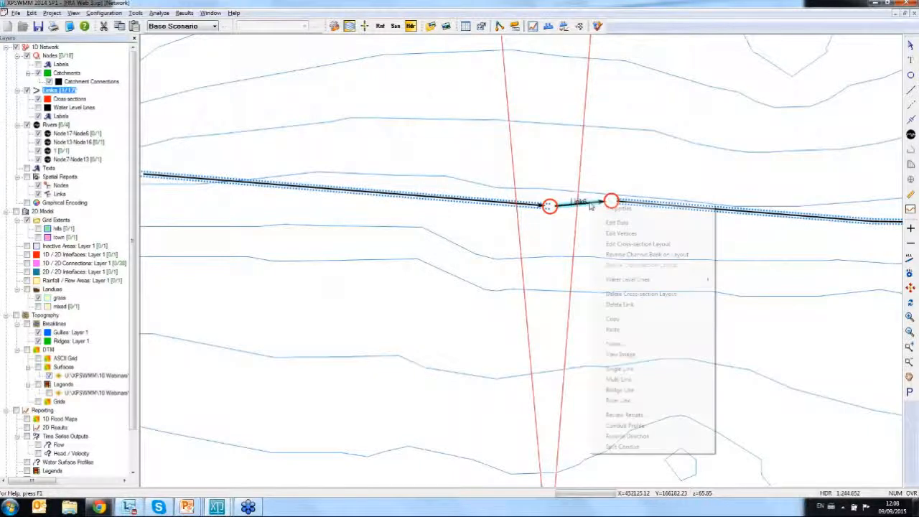
{"action": "right_click", "coordinate": [591, 205]}
{"action": "left_click", "coordinate": [615, 209]}
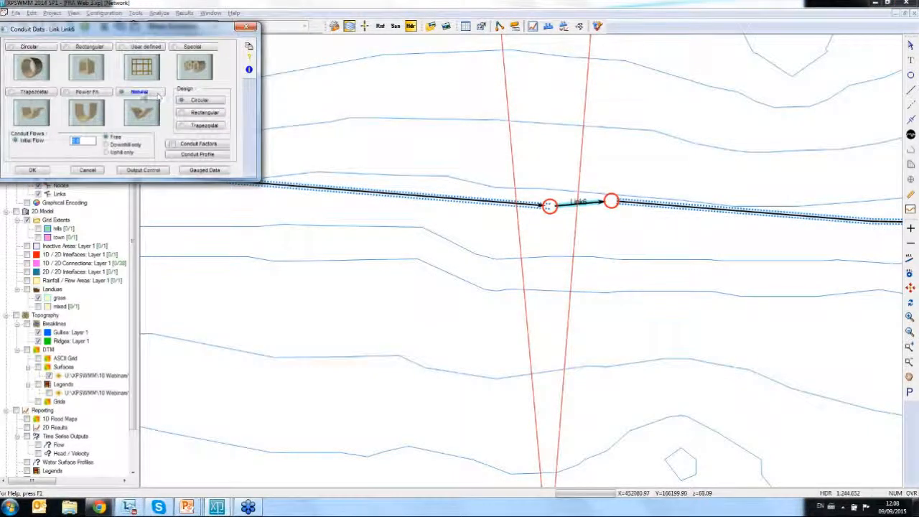
{"action": "left_click", "coordinate": [142, 107]}
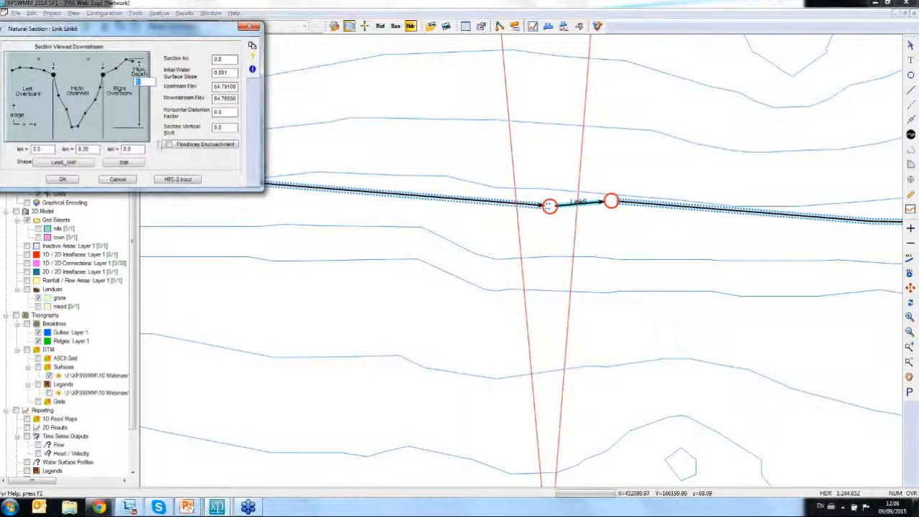
{"action": "left_click", "coordinate": [124, 162]}
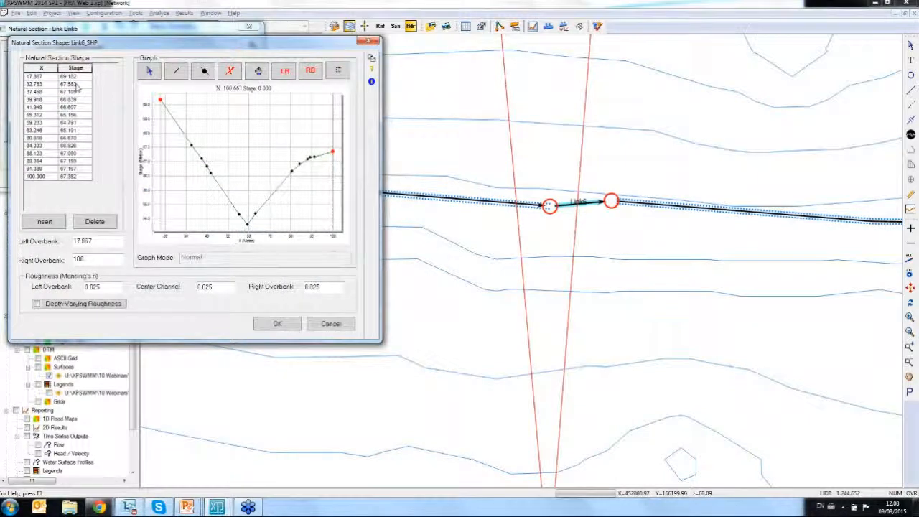
{"action": "left_click", "coordinate": [370, 42]}
{"action": "left_click", "coordinate": [249, 26]}
{"action": "left_click", "coordinate": [249, 28]}
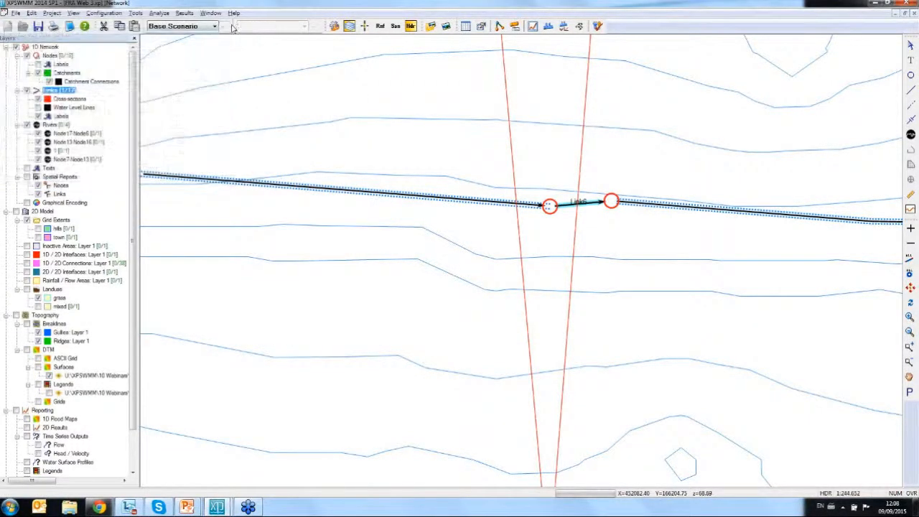
- Create a scenario named "culvert" under the Base Scenario and make it the active scenario
{"action": "left_click", "coordinate": [226, 26]}
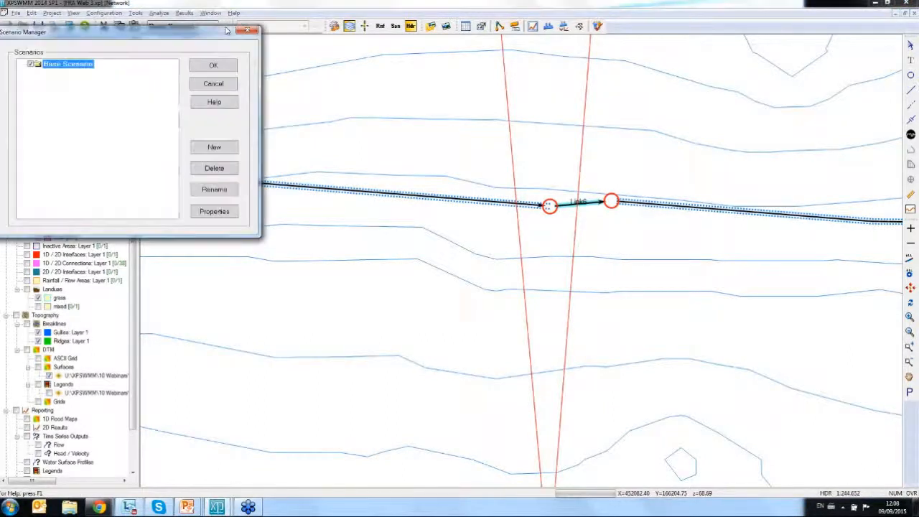
{"action": "left_click", "coordinate": [214, 147]}
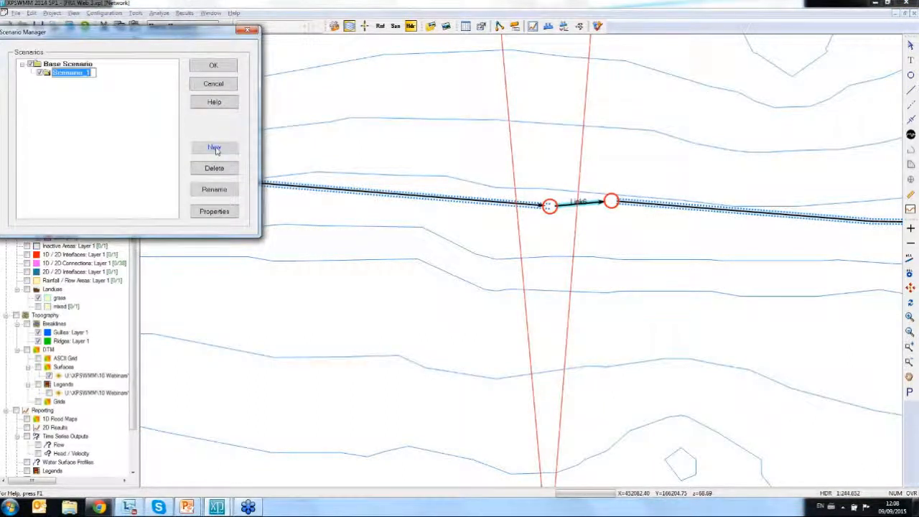
{"action": "type", "text": "culvert"}
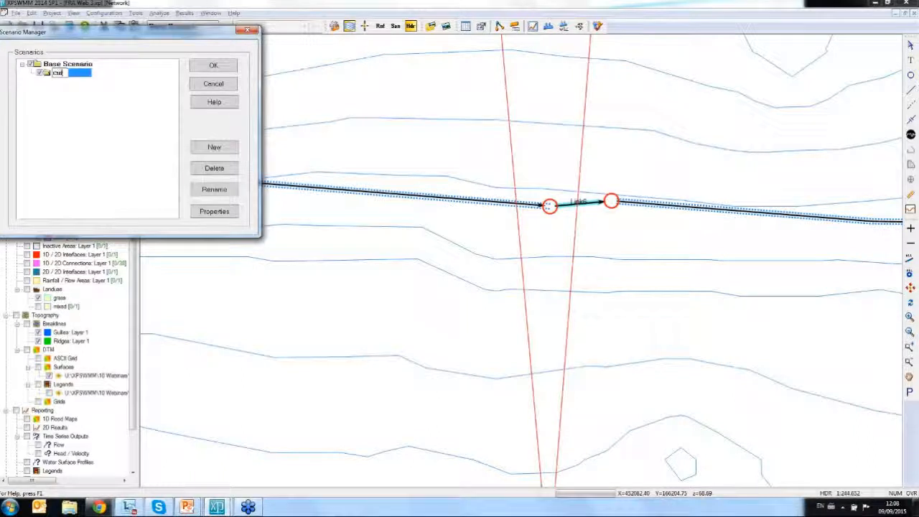
{"action": "left_click", "coordinate": [131, 100]}
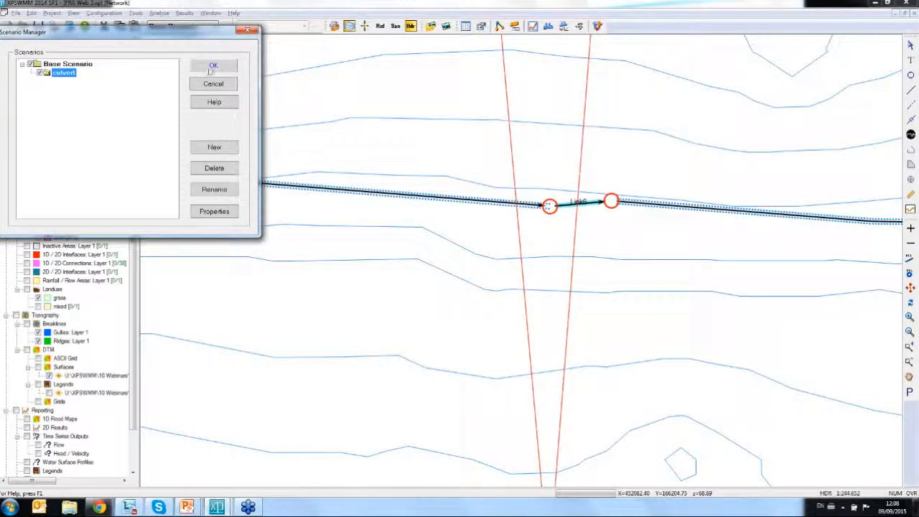
{"action": "left_click", "coordinate": [212, 70]}
{"action": "left_click", "coordinate": [188, 26]}
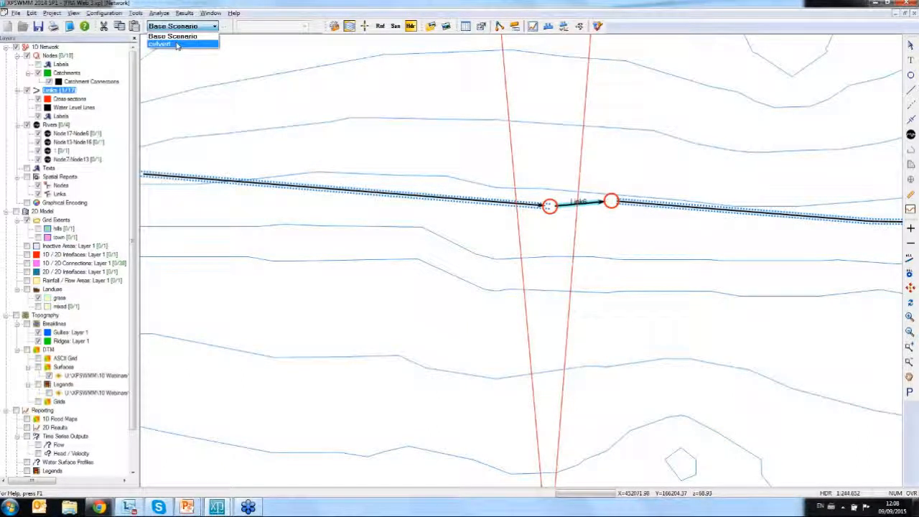
{"action": "left_click", "coordinate": [177, 44]}
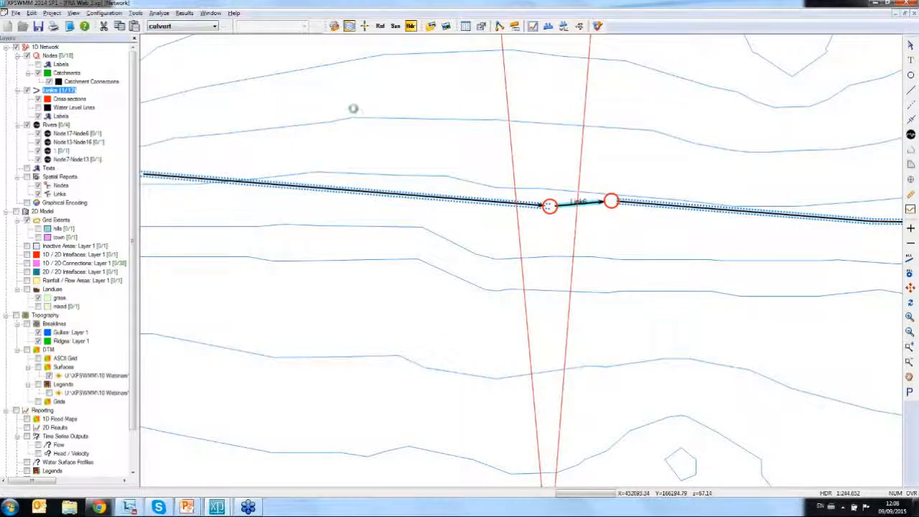
- Change the conduit shape of Link6 from natural to circular and accept its circular conduit data
{"action": "left_click", "coordinate": [590, 202]}
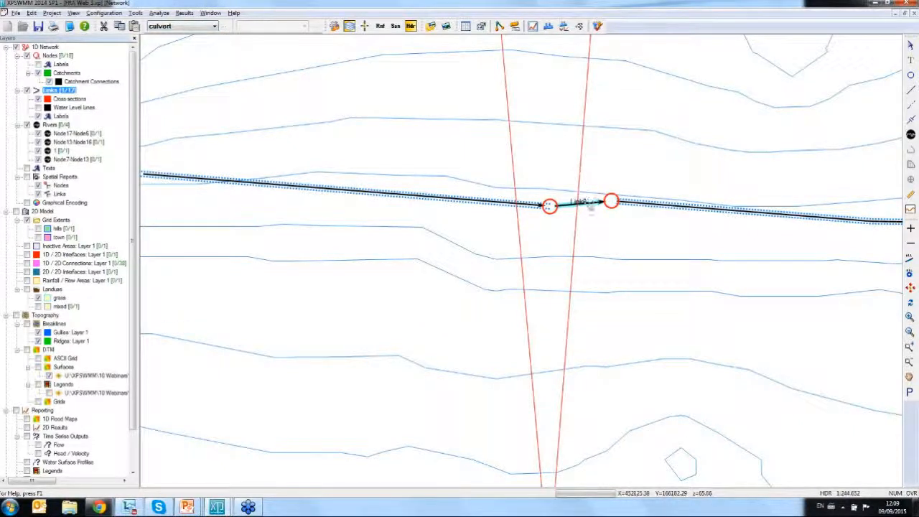
{"action": "right_click", "coordinate": [583, 196]}
{"action": "left_click", "coordinate": [622, 221]}
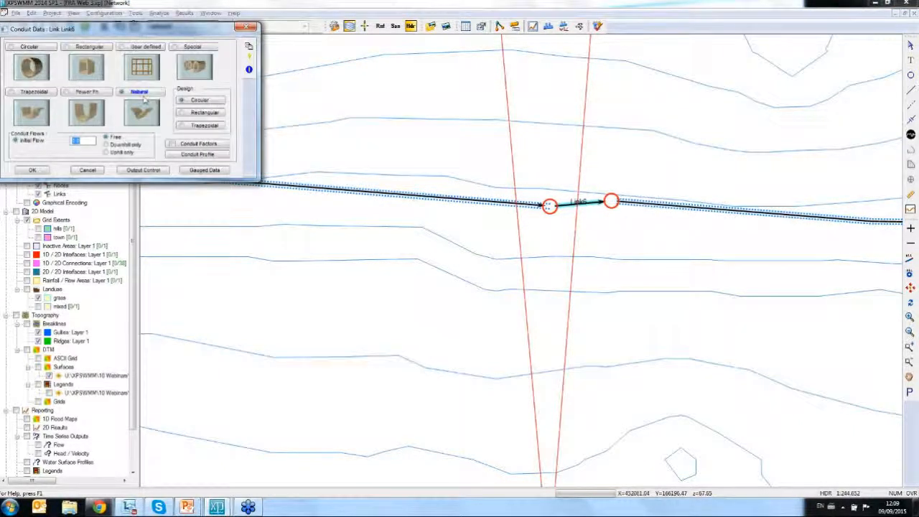
{"action": "left_click", "coordinate": [27, 48]}
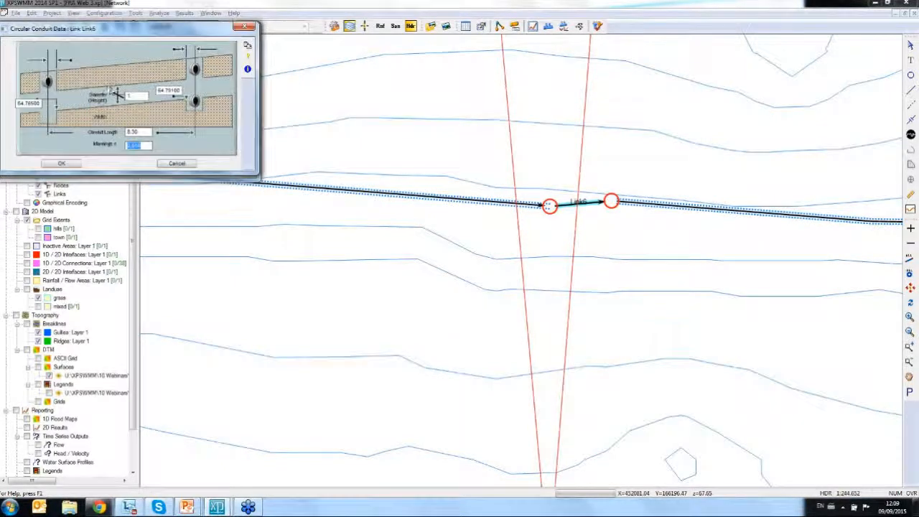
{"action": "left_click", "coordinate": [138, 96]}
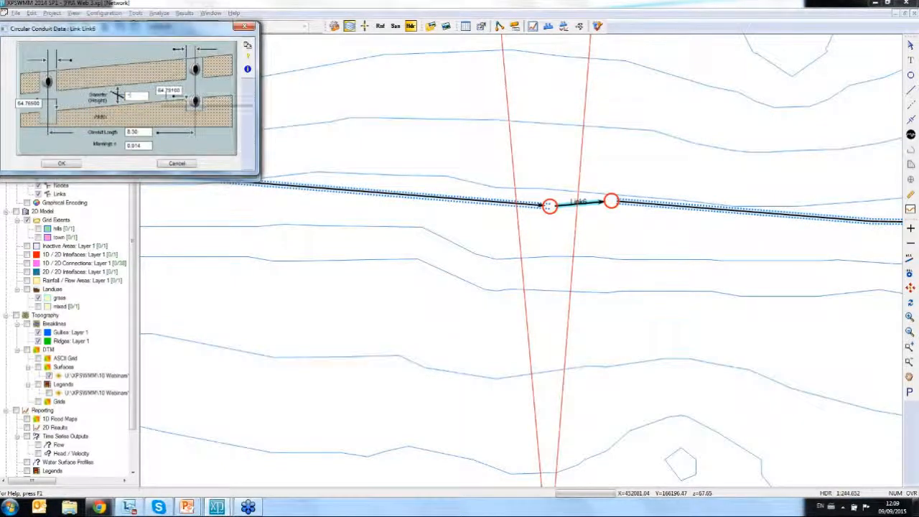
{"action": "left_click", "coordinate": [51, 163]}
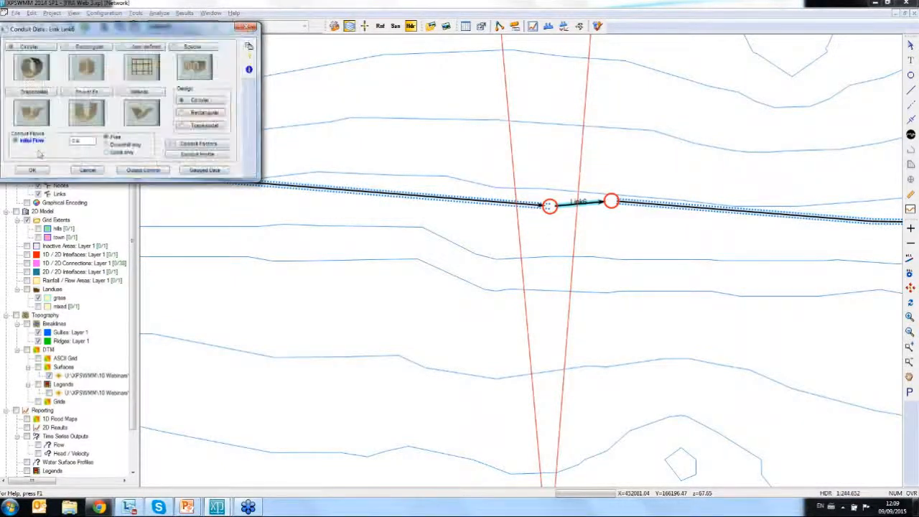
{"action": "left_click", "coordinate": [31, 169]}
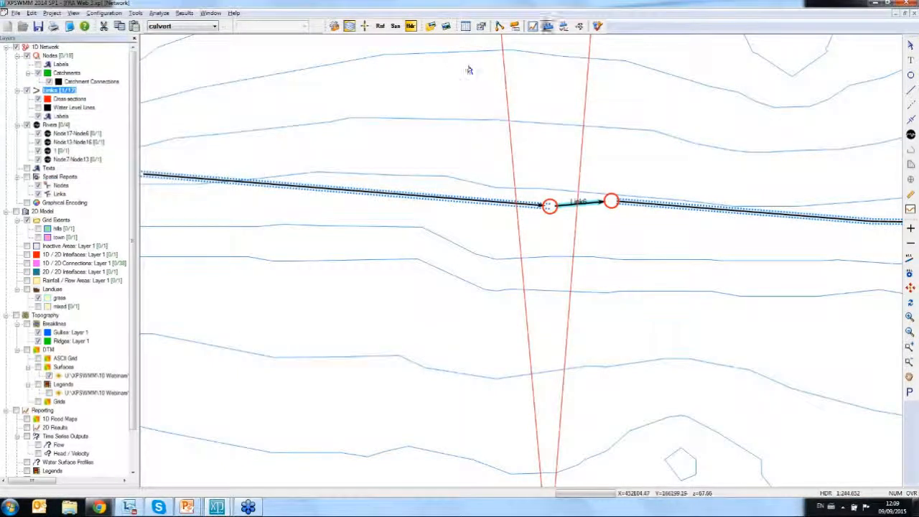
- Run the analysis of the culvert scenario and open the dynamic long section of the river from Node20 downstream
{"action": "left_click", "coordinate": [596, 26]}
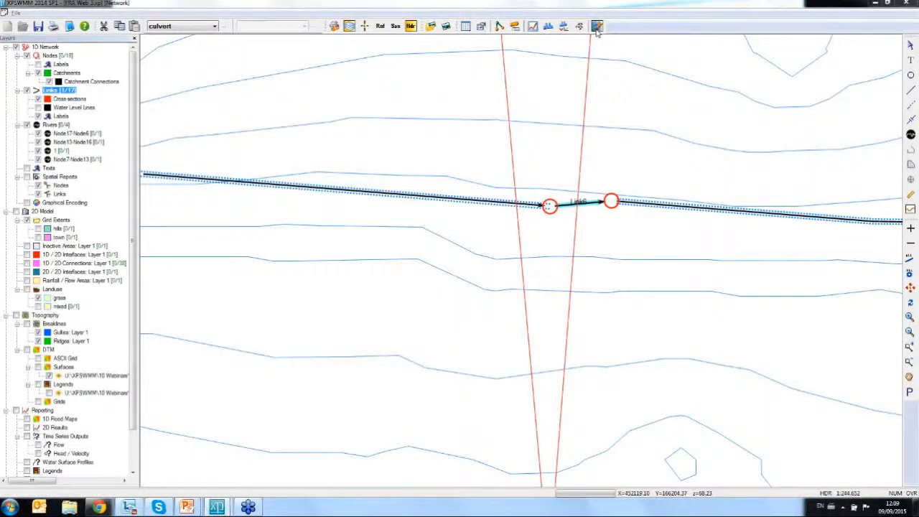
{"action": "left_click", "coordinate": [69, 82]}
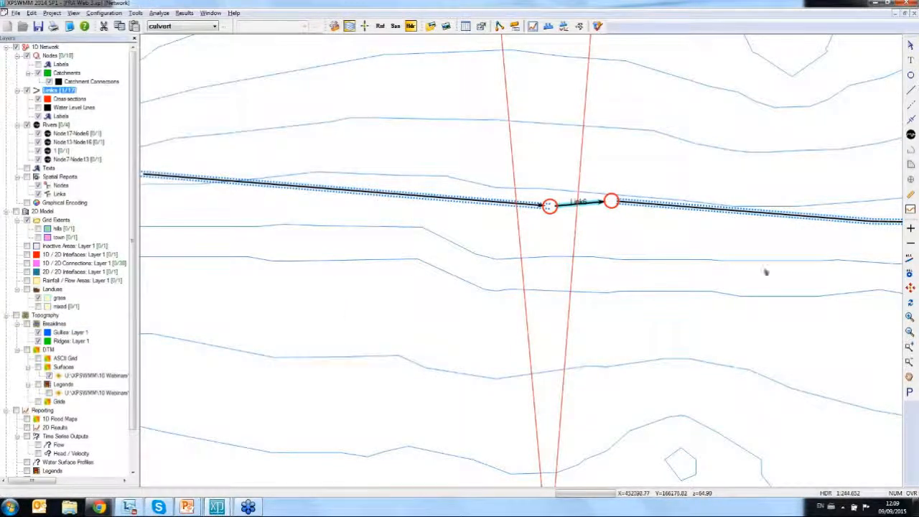
{"action": "left_click", "coordinate": [909, 287]}
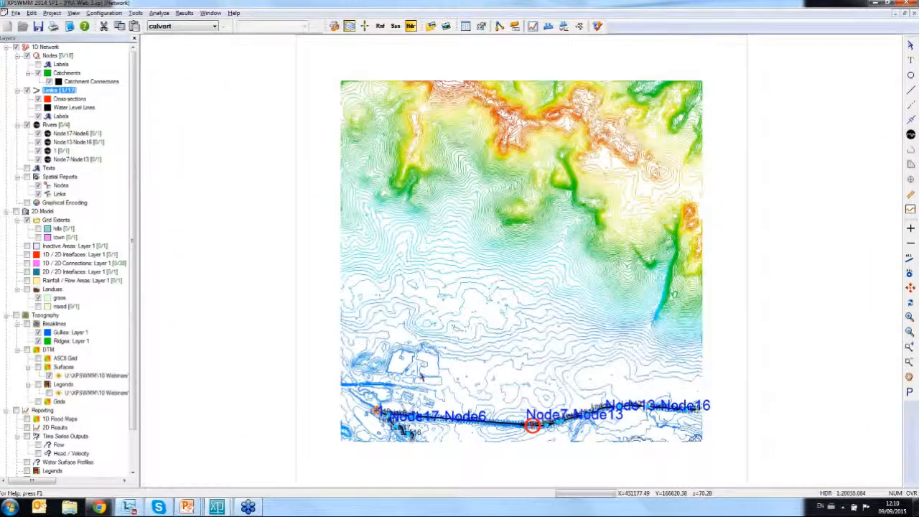
{"action": "left_click", "coordinate": [378, 412]}
{"action": "right_click", "coordinate": [389, 413]}
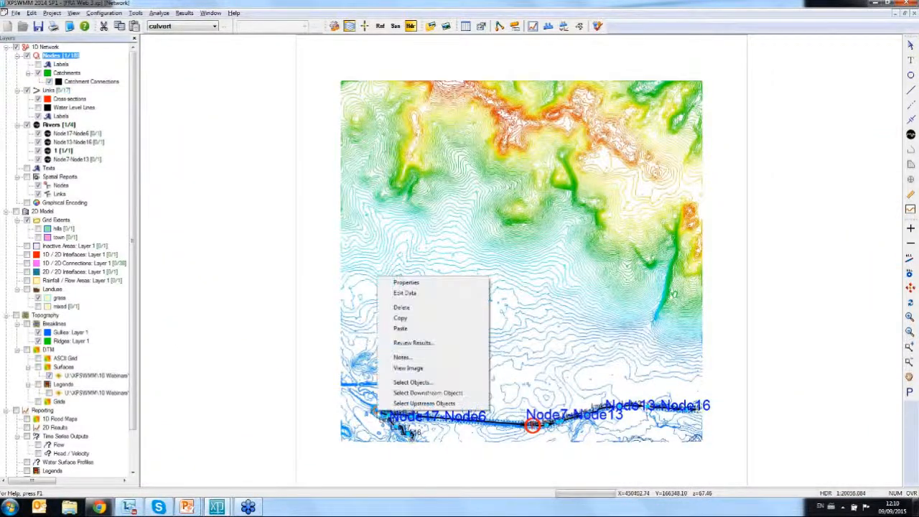
{"action": "left_click", "coordinate": [403, 392]}
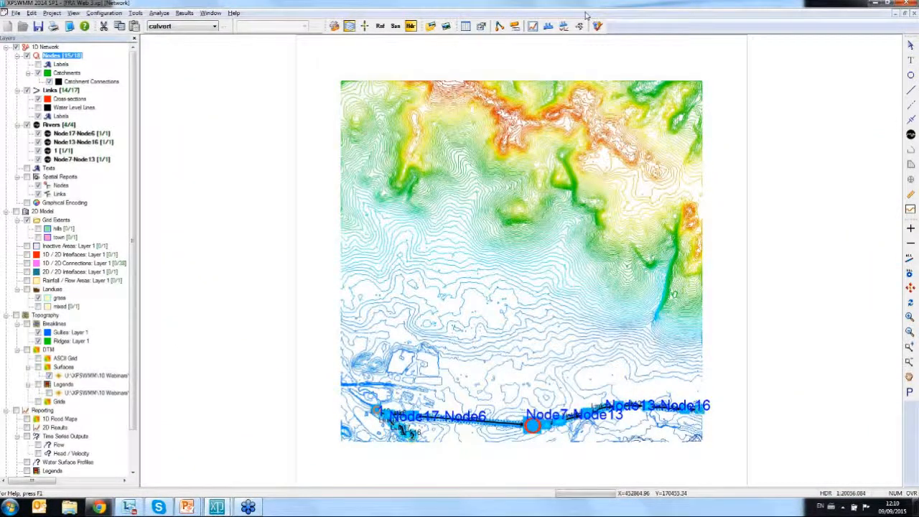
{"action": "left_click", "coordinate": [548, 27]}
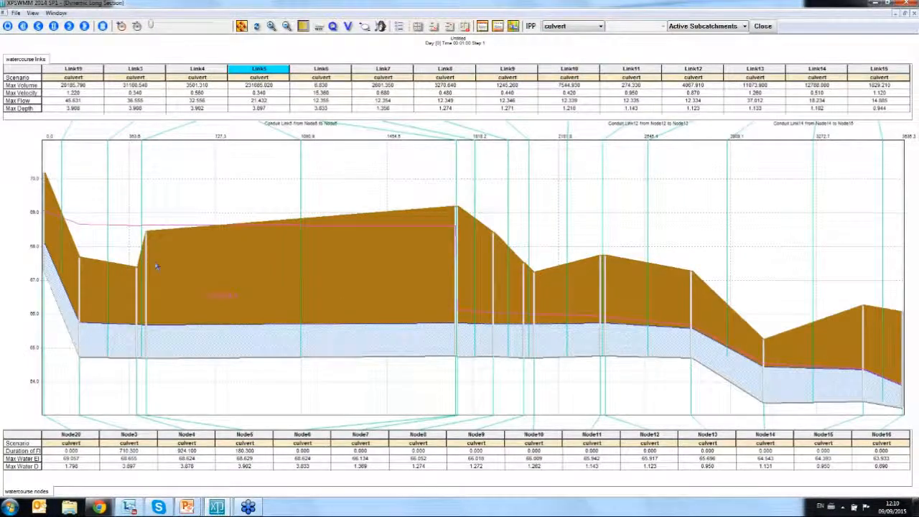
- Play the long-section results and examine the water level on either side of the culvert at Link6, closing the section when finished
{"action": "left_click", "coordinate": [84, 26]}
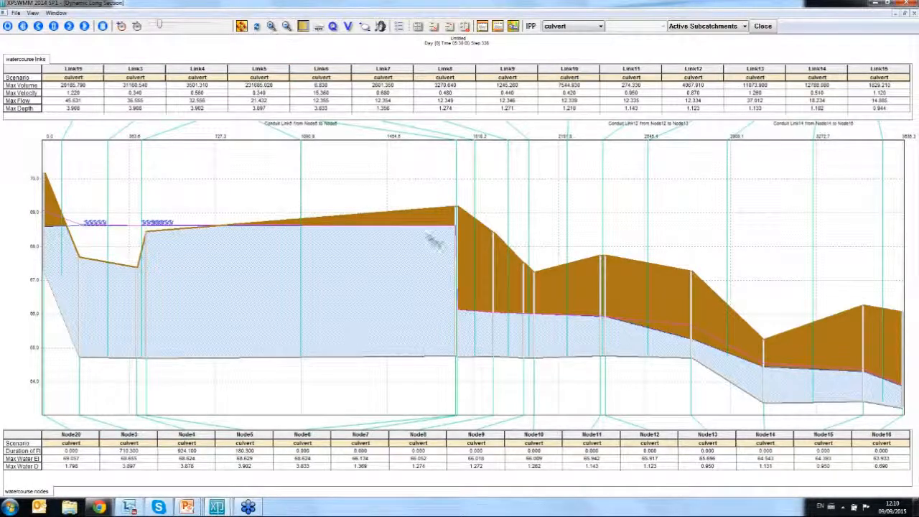
{"action": "left_click_drag", "start_coordinate": [399, 190], "coordinate": [507, 384]}
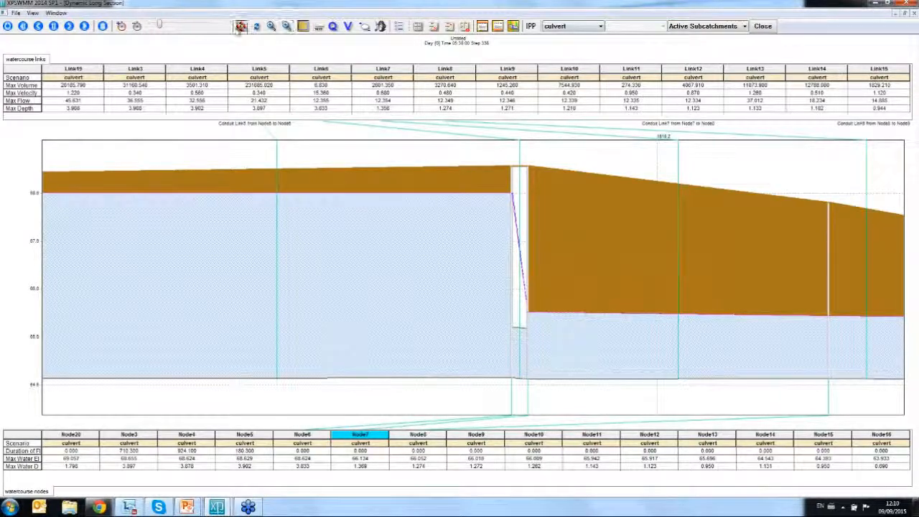
{"action": "left_click", "coordinate": [242, 26]}
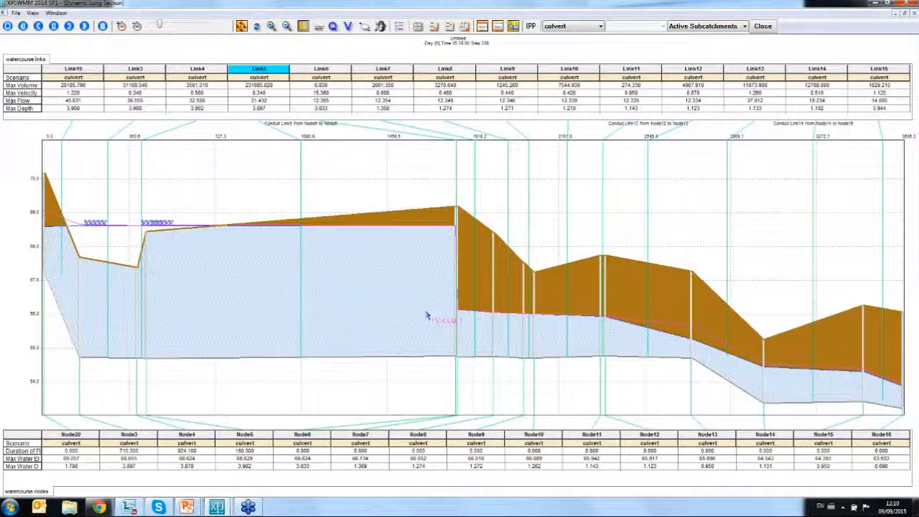
{"action": "left_click", "coordinate": [762, 26]}
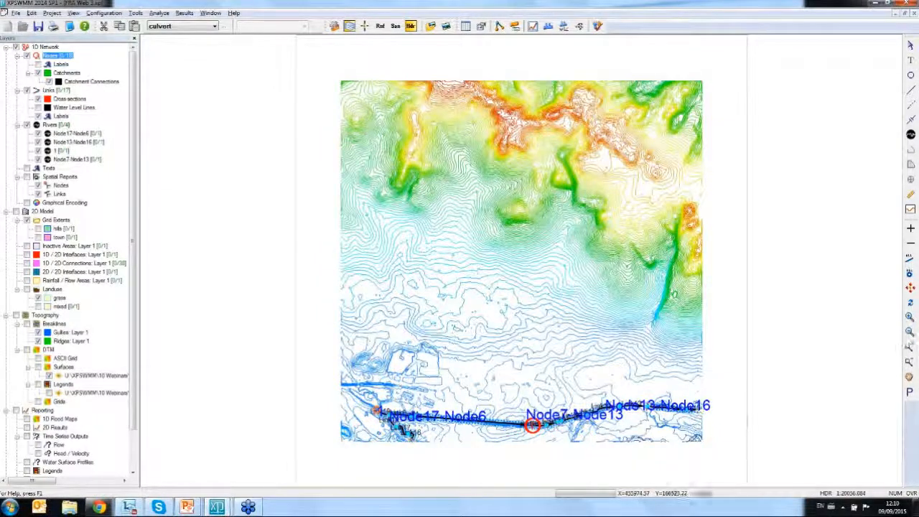
- Set Link6's conduit factors to design for 100% of full depth with a minimum cover of 2 and a maximum of 3 barrels
{"action": "left_click_drag", "start_coordinate": [521, 418], "coordinate": [570, 452]}
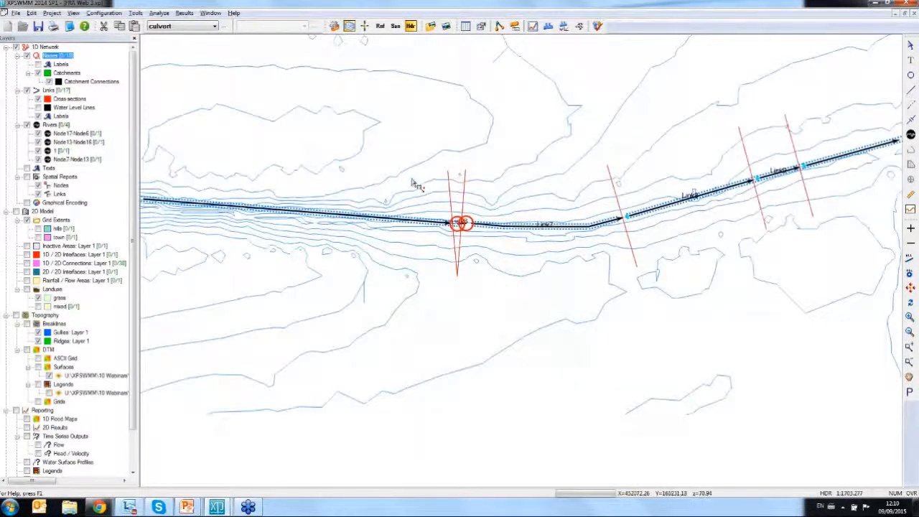
{"action": "left_click_drag", "start_coordinate": [409, 180], "coordinate": [492, 264]}
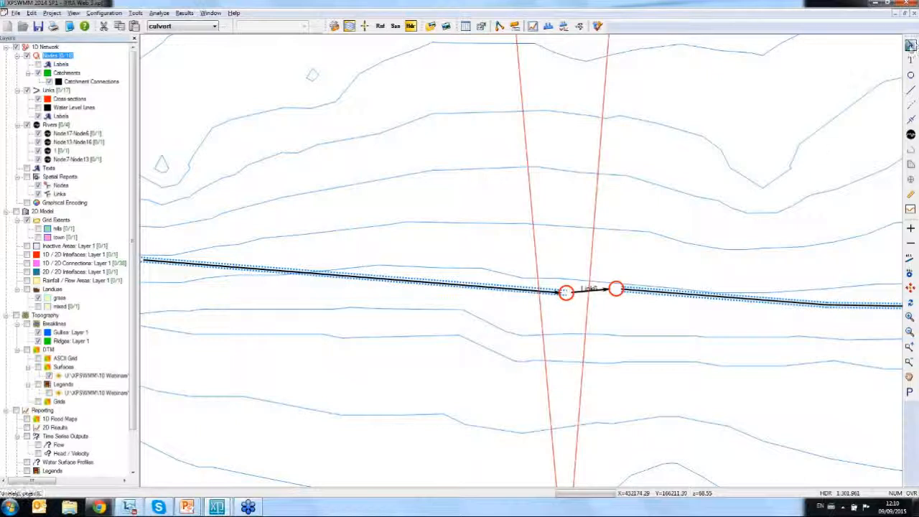
{"action": "left_click", "coordinate": [589, 290]}
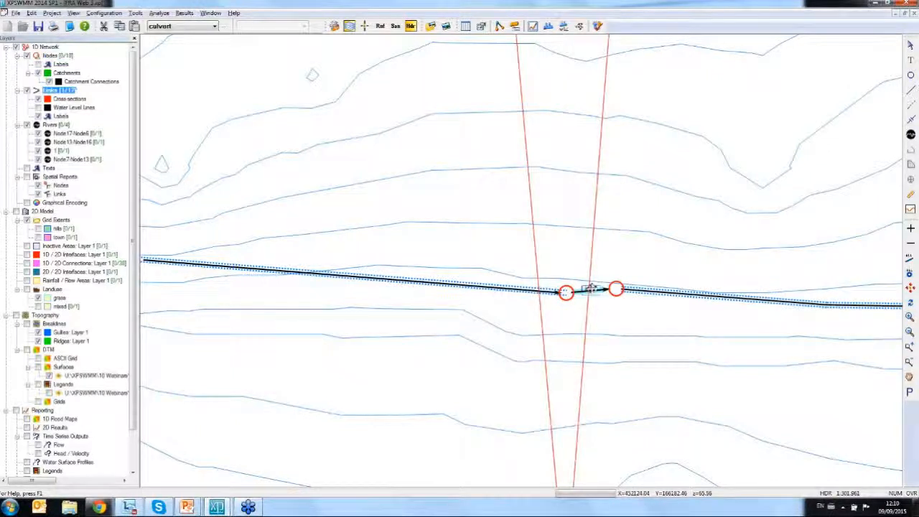
{"action": "right_click", "coordinate": [588, 289]}
{"action": "left_click", "coordinate": [646, 59]}
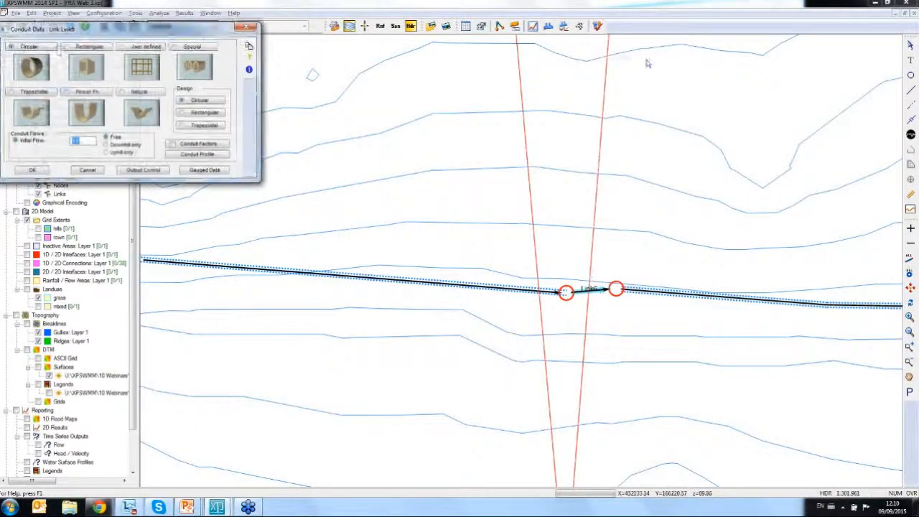
{"action": "left_click", "coordinate": [201, 146]}
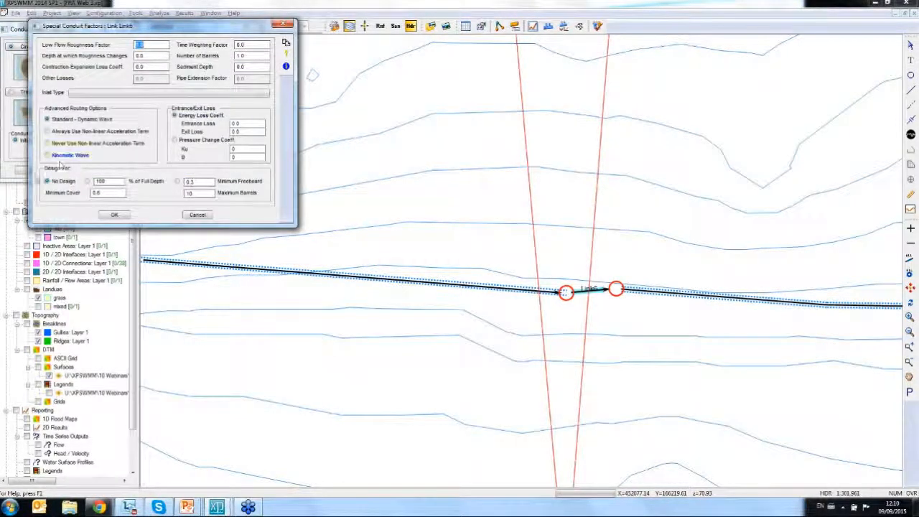
{"action": "left_click", "coordinate": [86, 181]}
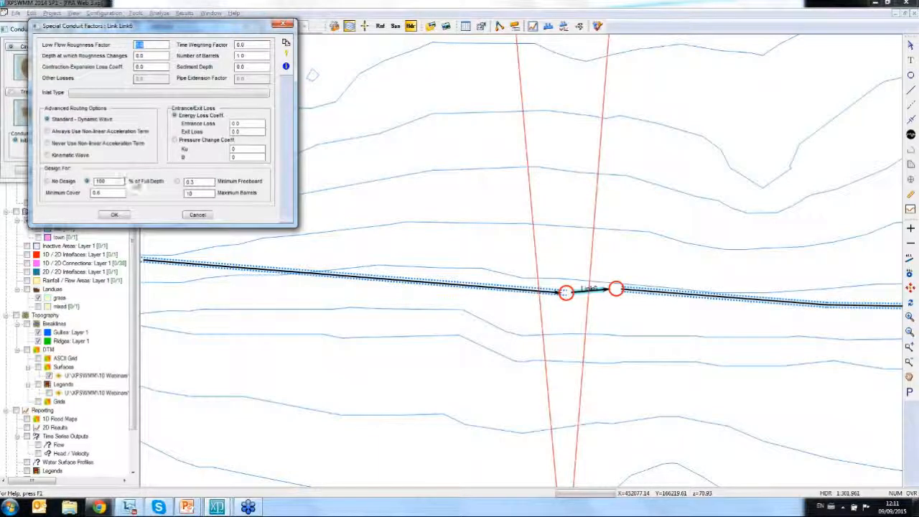
{"action": "double_click", "coordinate": [122, 192]}
{"action": "type", "text": "2"}
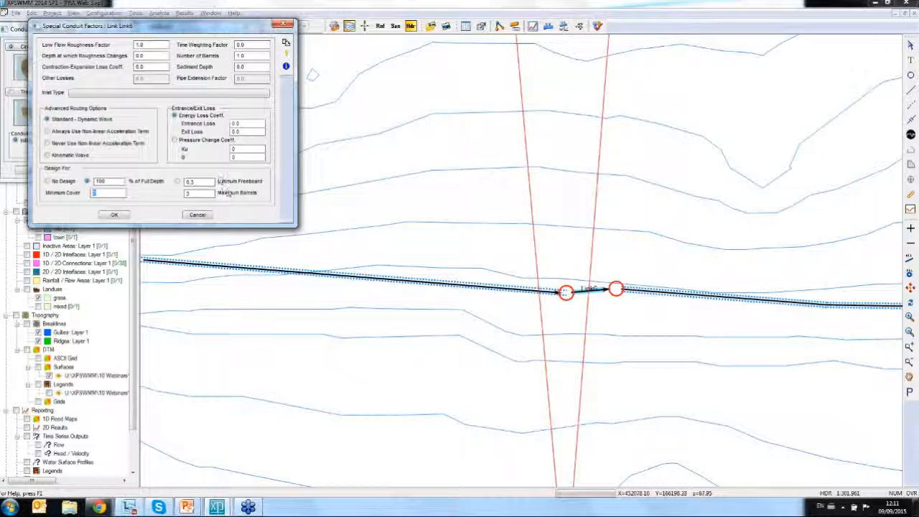
{"action": "left_click", "coordinate": [114, 215]}
{"action": "left_click", "coordinate": [33, 171]}
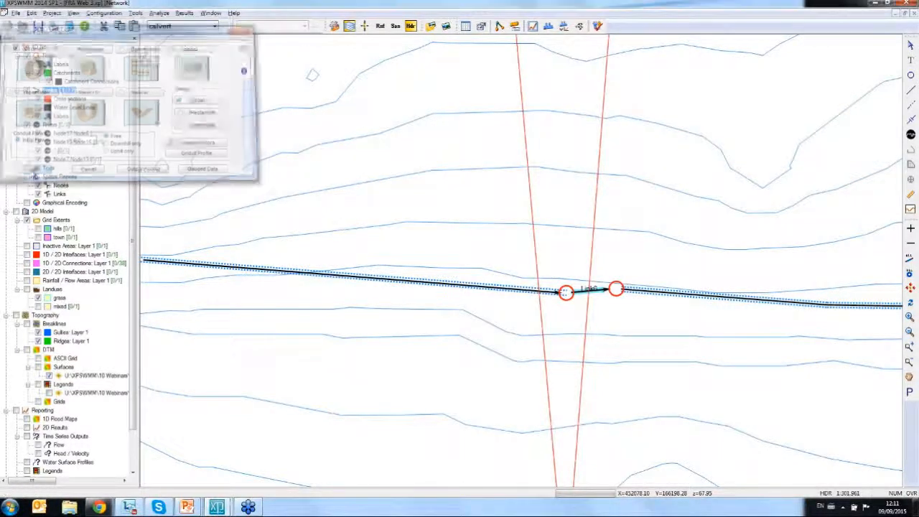
- Rerun the analysis with the Link6 design settings and reopen the dynamic long section from Node20 downstream
{"action": "left_click", "coordinate": [597, 26]}
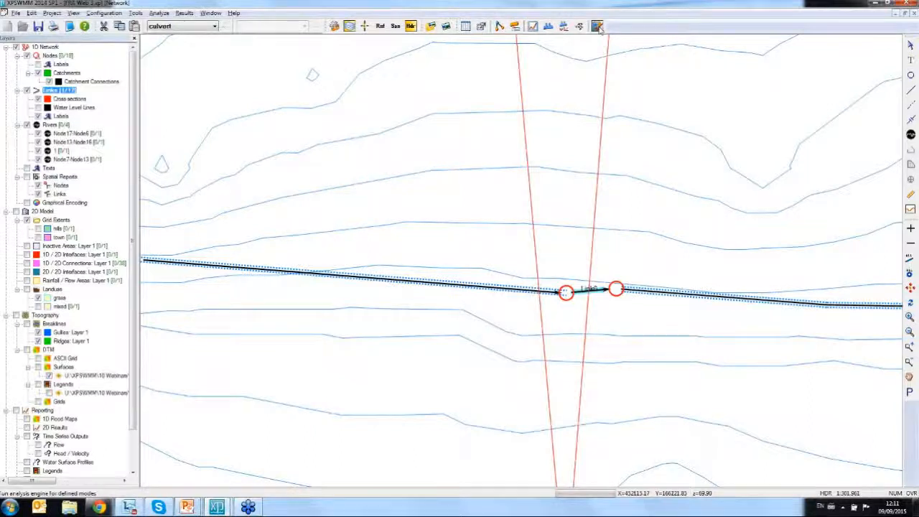
{"action": "left_click", "coordinate": [71, 81]}
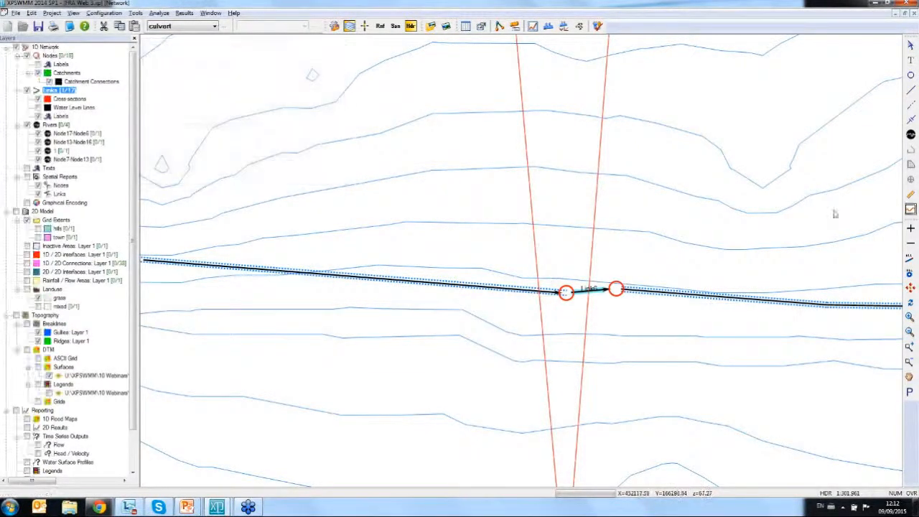
{"action": "left_click", "coordinate": [911, 289]}
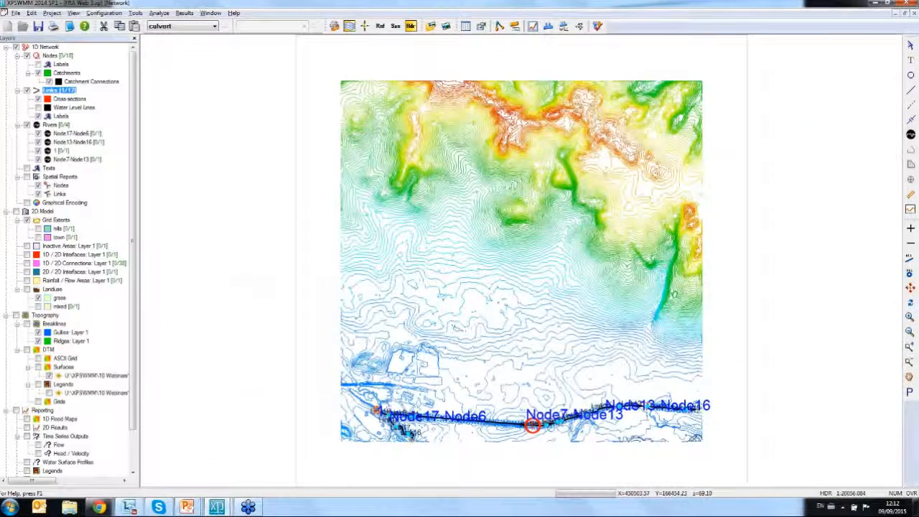
{"action": "right_click", "coordinate": [374, 413]}
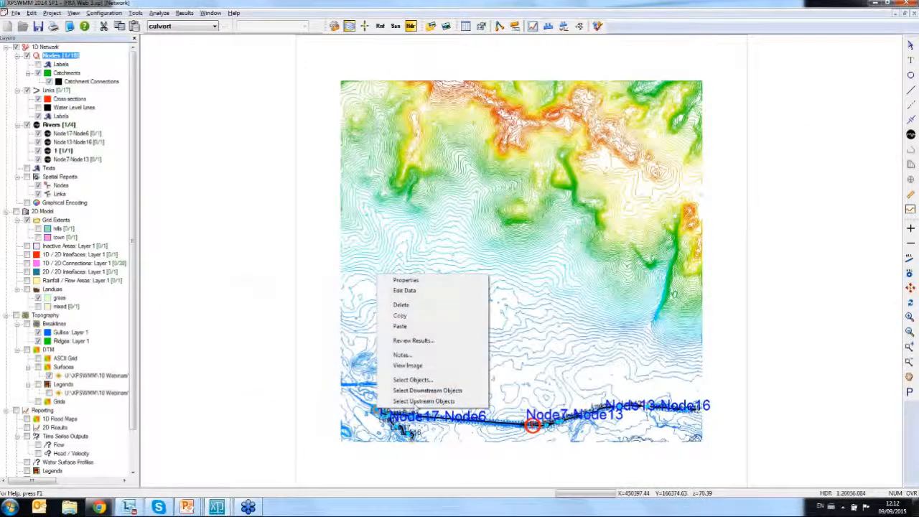
{"action": "left_click", "coordinate": [429, 387]}
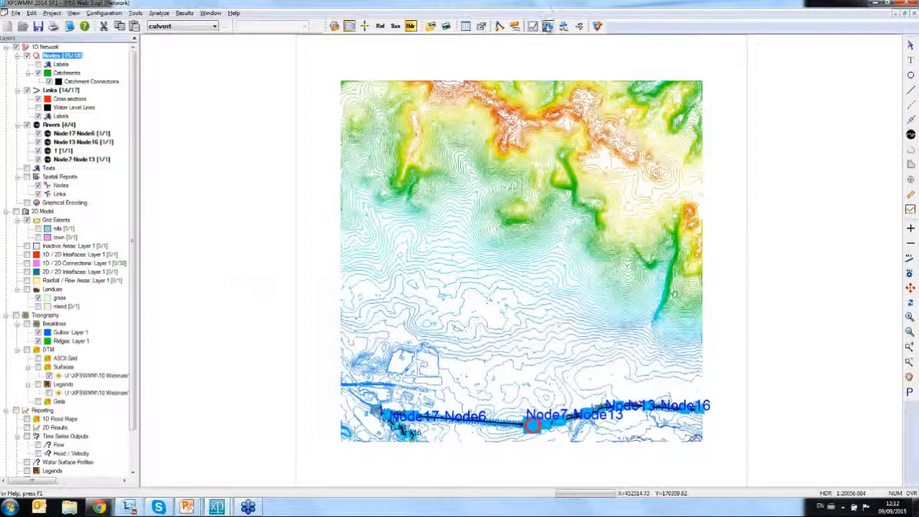
{"action": "left_click", "coordinate": [548, 27]}
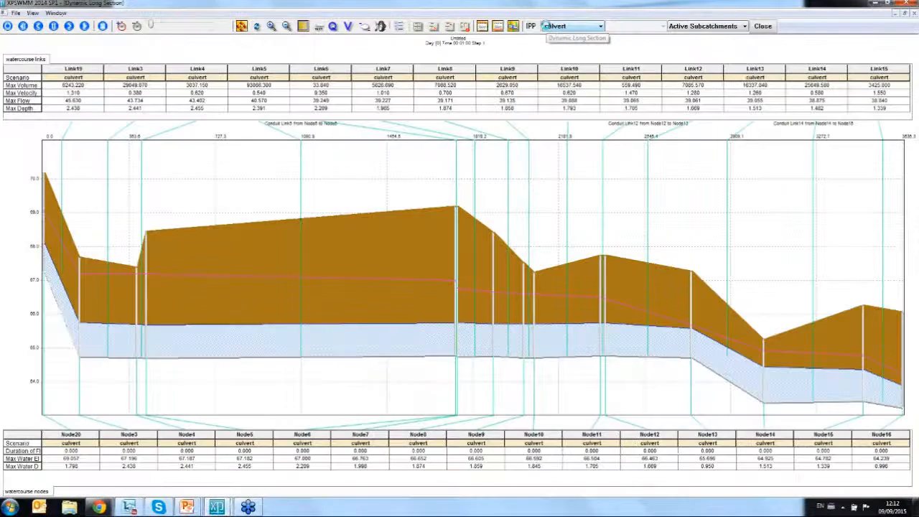
- Play and pause the designed culvert's long-section results, examine the water levels around Link6, and close the section
{"action": "left_click", "coordinate": [69, 26]}
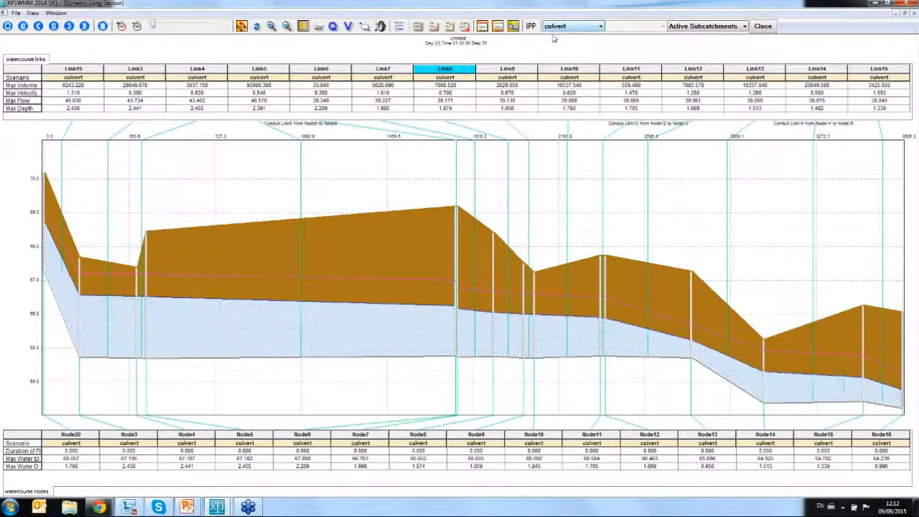
{"action": "left_click", "coordinate": [54, 26]}
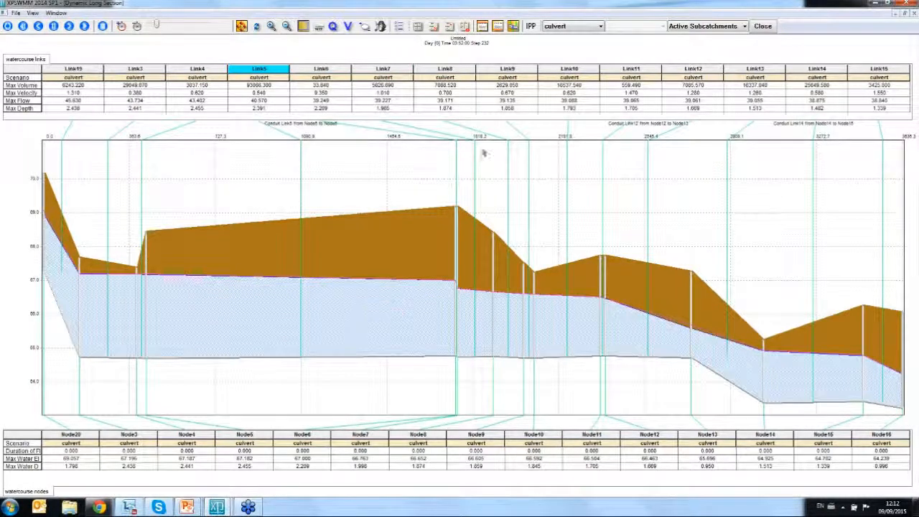
{"action": "left_click", "coordinate": [271, 27]}
{"action": "left_click_drag", "start_coordinate": [360, 188], "coordinate": [545, 434]}
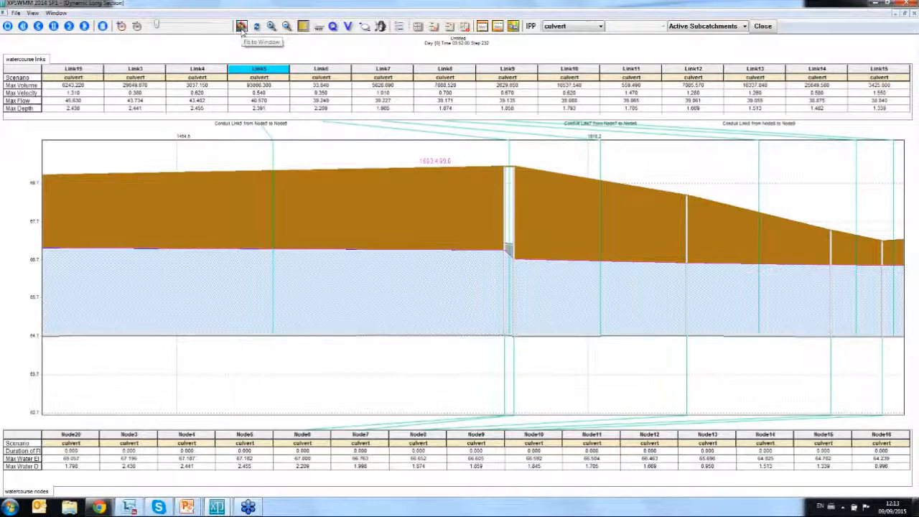
{"action": "left_click", "coordinate": [241, 27]}
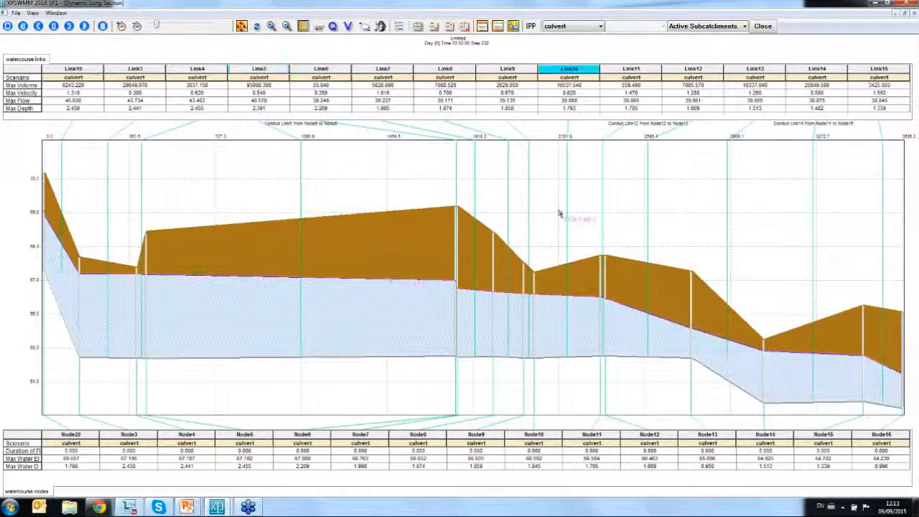
{"action": "left_click", "coordinate": [762, 26]}
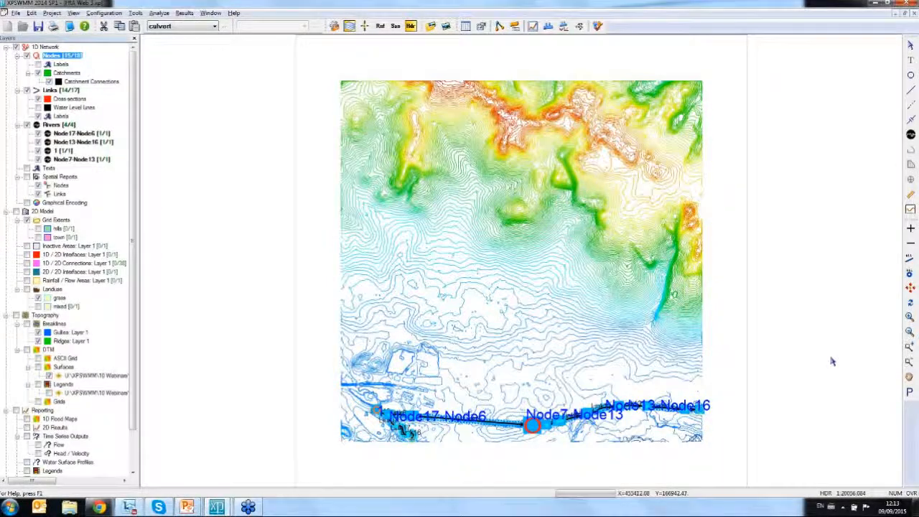
- Inspect the designed diameter in Link6's circular conduit data and leave it without making changes
{"action": "left_click", "coordinate": [909, 346]}
{"action": "left_click_drag", "start_coordinate": [496, 409], "coordinate": [565, 441]}
{"action": "left_click_drag", "start_coordinate": [502, 242], "coordinate": [580, 312]}
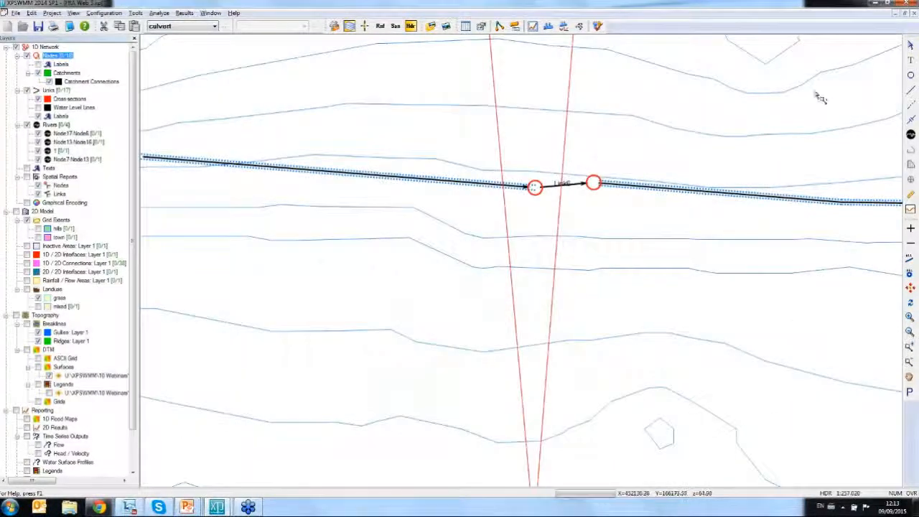
{"action": "left_click", "coordinate": [910, 44]}
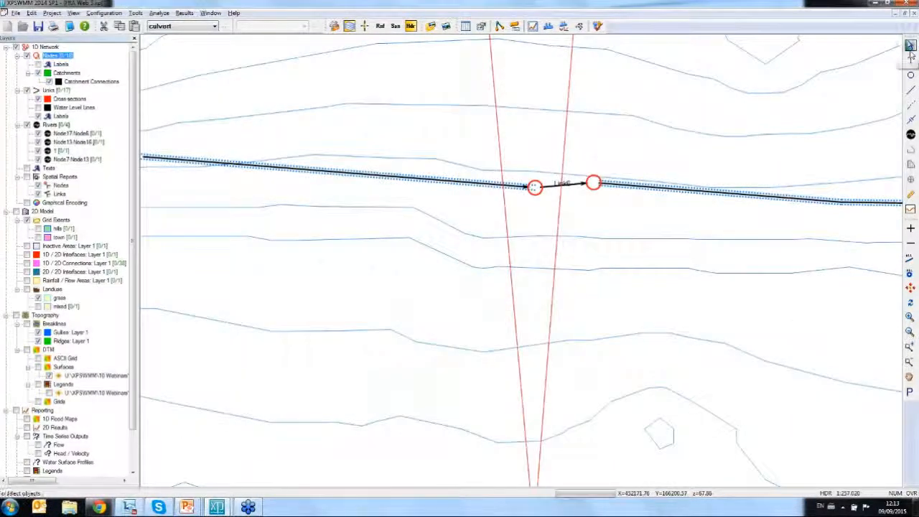
{"action": "left_click", "coordinate": [567, 184]}
{"action": "right_click", "coordinate": [572, 182]}
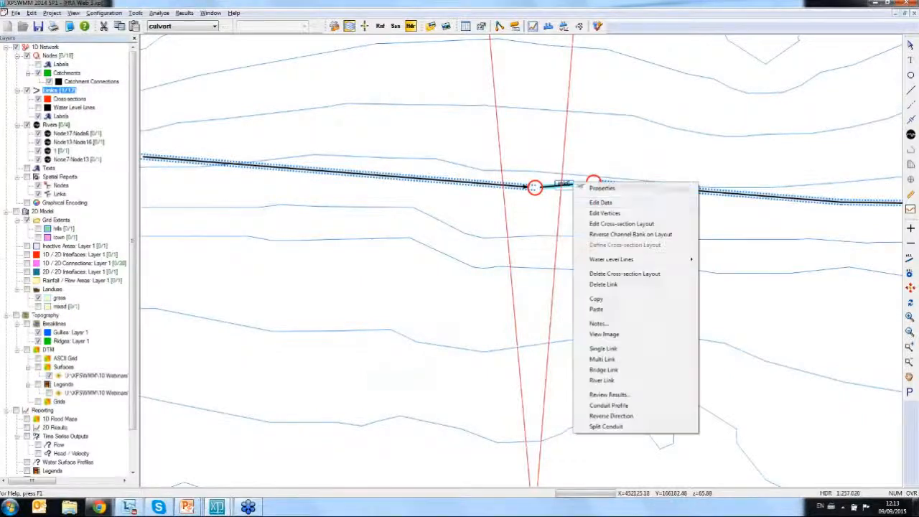
{"action": "left_click", "coordinate": [634, 206]}
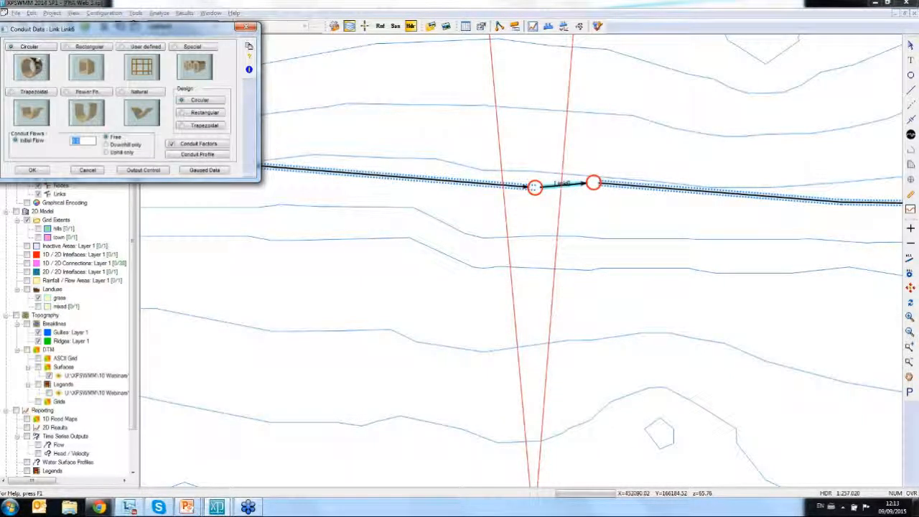
{"action": "left_click", "coordinate": [37, 49]}
{"action": "double_click", "coordinate": [132, 95]}
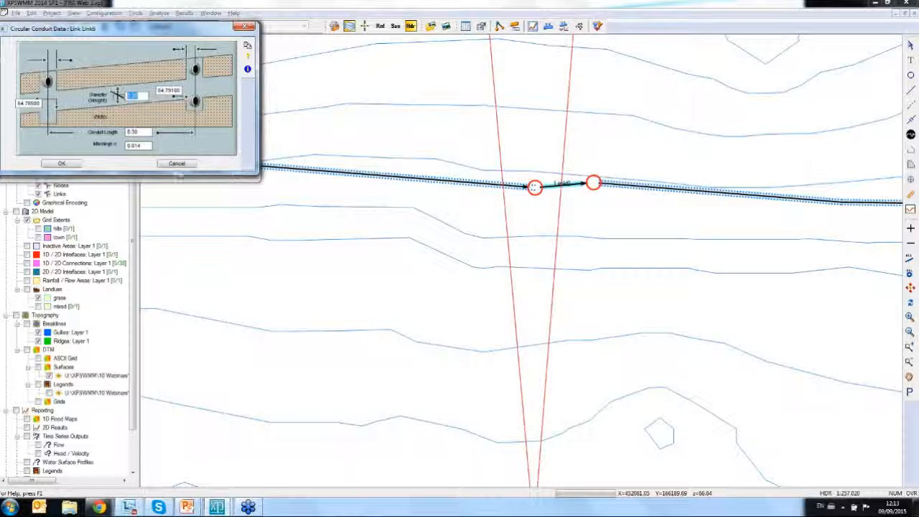
{"action": "left_click", "coordinate": [177, 163]}
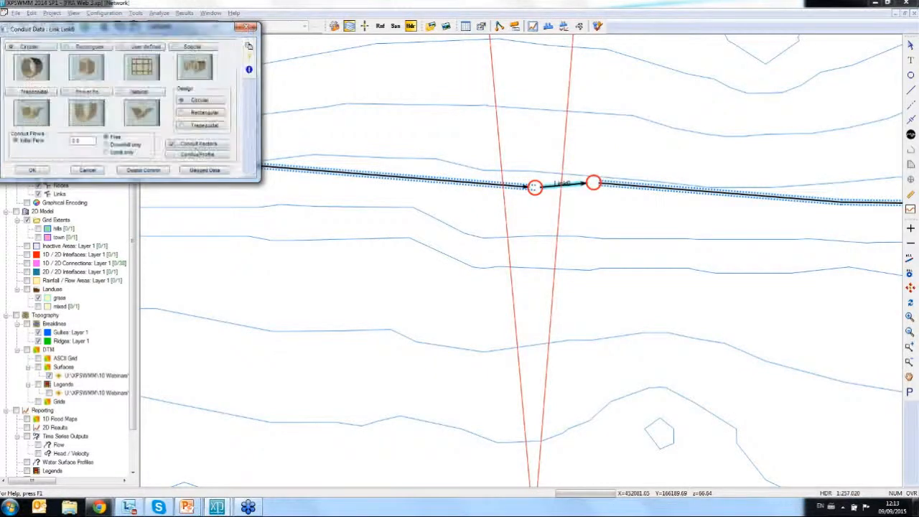
- Check the number of barrels in Link6's conduit factors and discard any edits
{"action": "left_click", "coordinate": [199, 145]}
{"action": "left_click", "coordinate": [250, 56]}
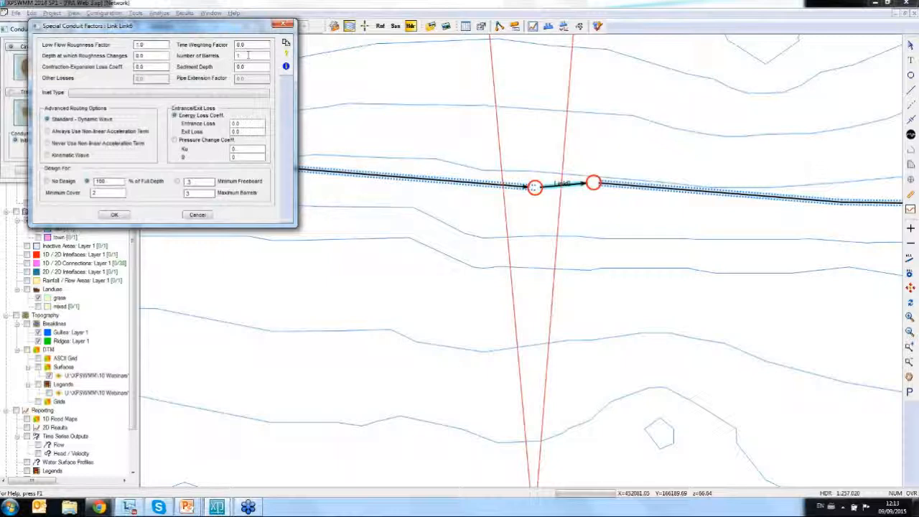
{"action": "left_click", "coordinate": [197, 215]}
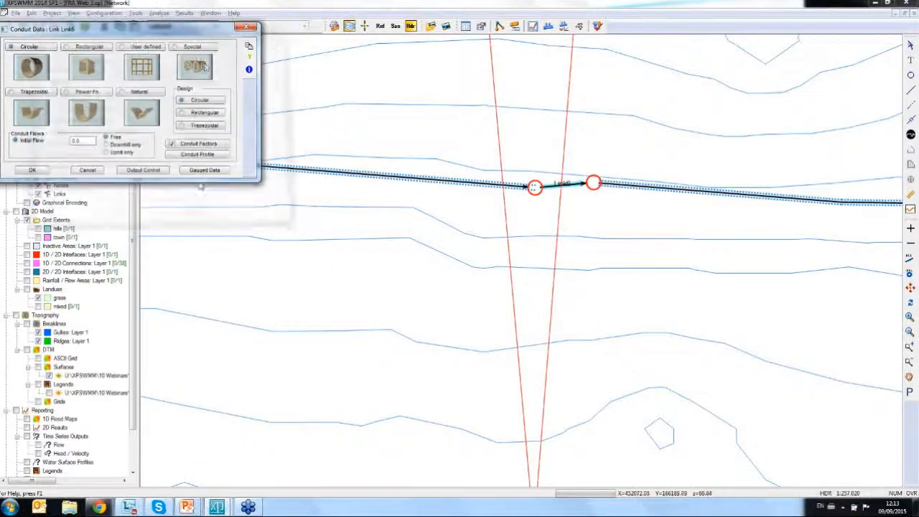
- Add a scenario named blockage beneath the culvert scenario and make it the active scenario
{"action": "left_click", "coordinate": [248, 28]}
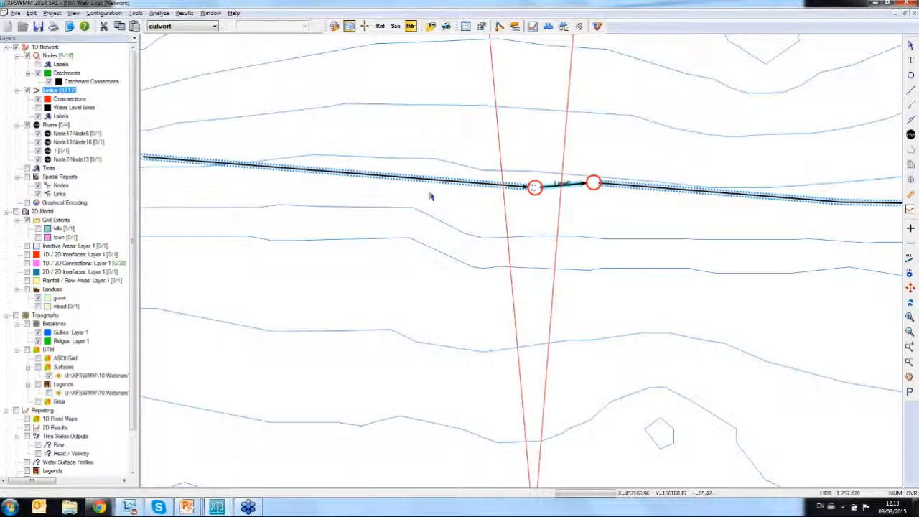
{"action": "left_click", "coordinate": [228, 27]}
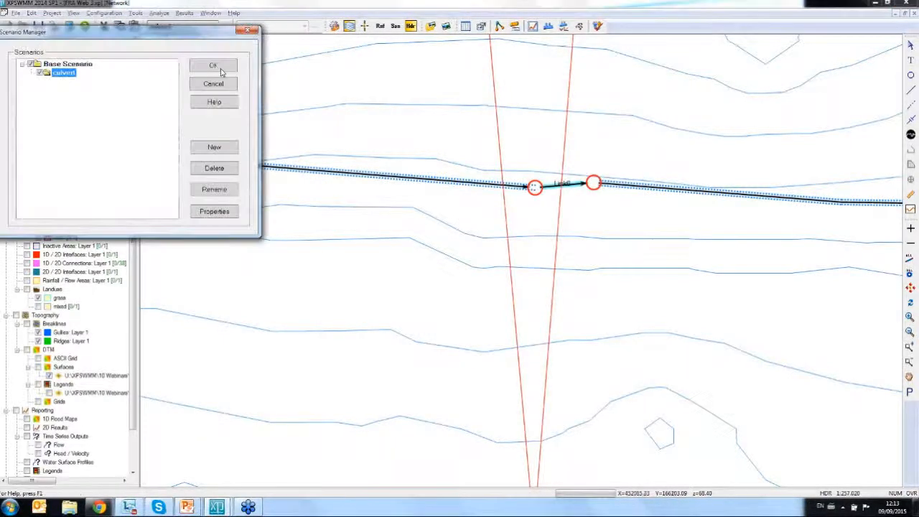
{"action": "left_click", "coordinate": [233, 148]}
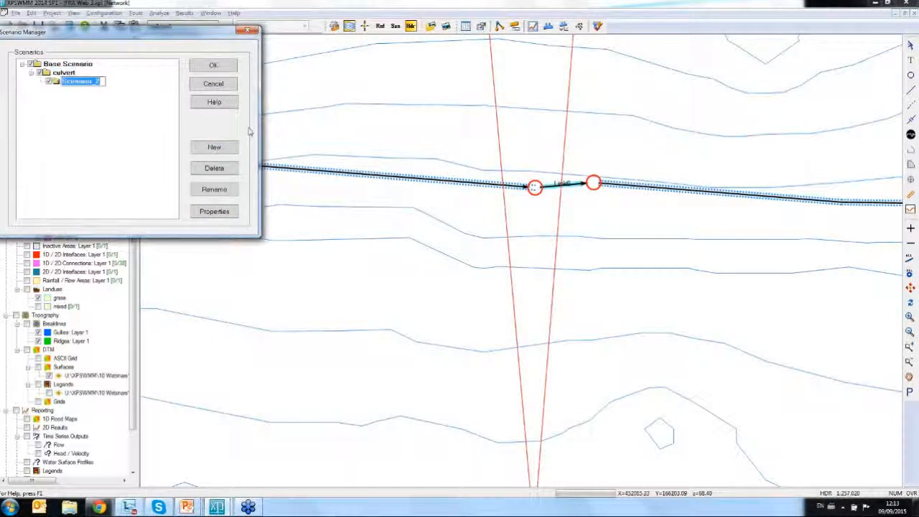
{"action": "type", "text": "blockage"}
{"action": "key", "text": "Return"}
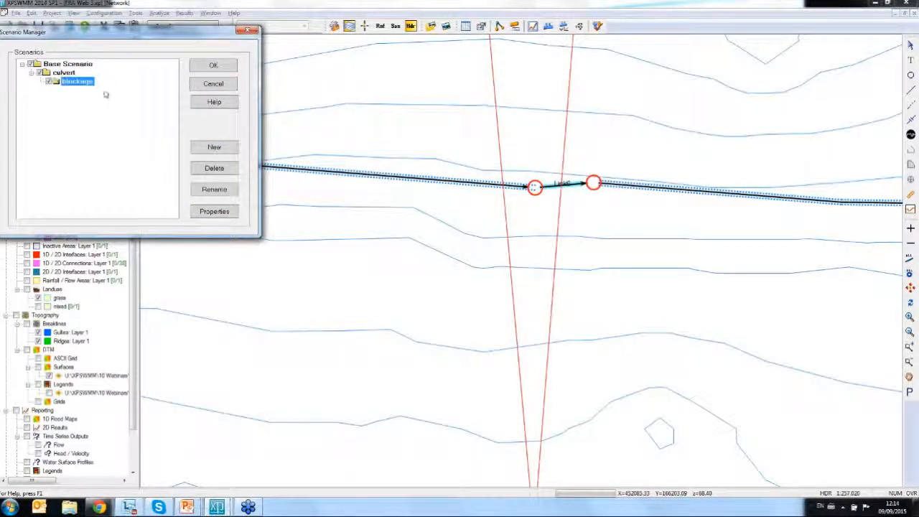
{"action": "left_click", "coordinate": [208, 67]}
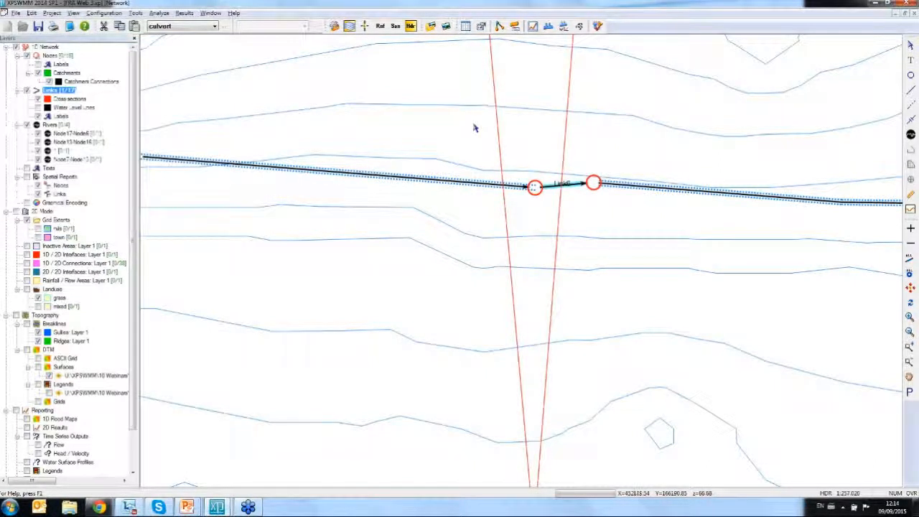
{"action": "left_click", "coordinate": [166, 27]}
{"action": "left_click", "coordinate": [163, 52]}
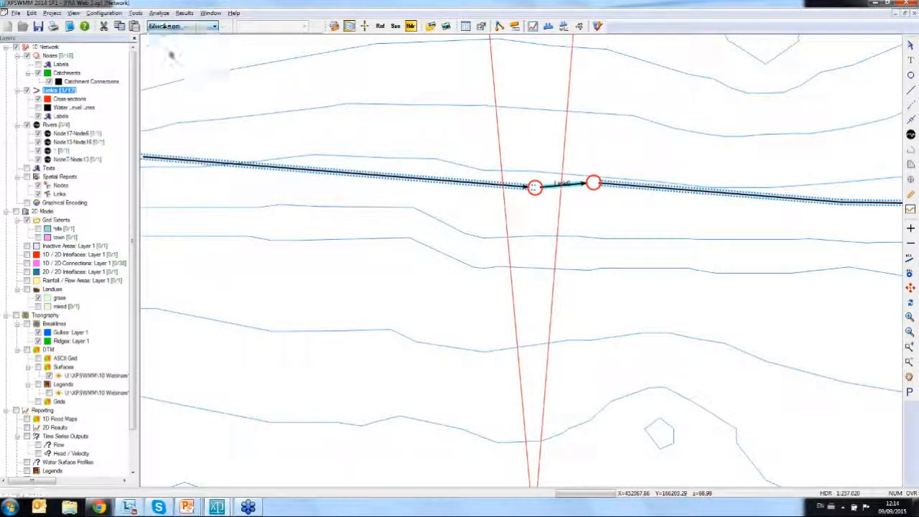
- Set the sediment depth to 1 in Link6's conduit factors and accept the conduit data
{"action": "left_click", "coordinate": [577, 184]}
{"action": "right_click", "coordinate": [579, 184]}
{"action": "left_click", "coordinate": [638, 205]}
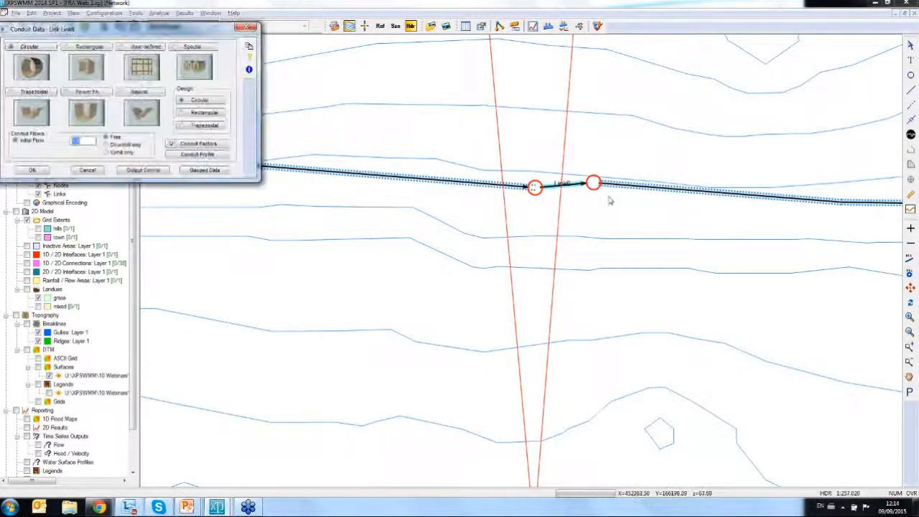
{"action": "left_click", "coordinate": [204, 143]}
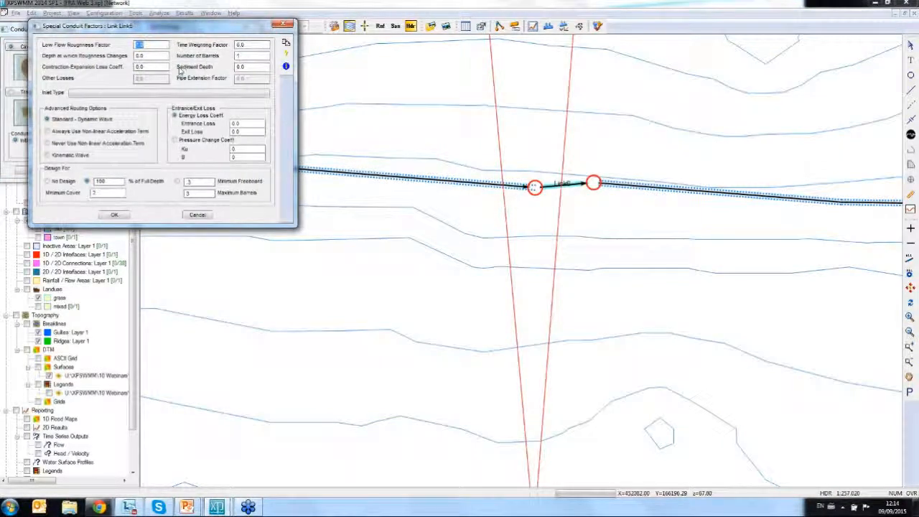
{"action": "left_click", "coordinate": [264, 67]}
{"action": "type", "text": "1.5"}
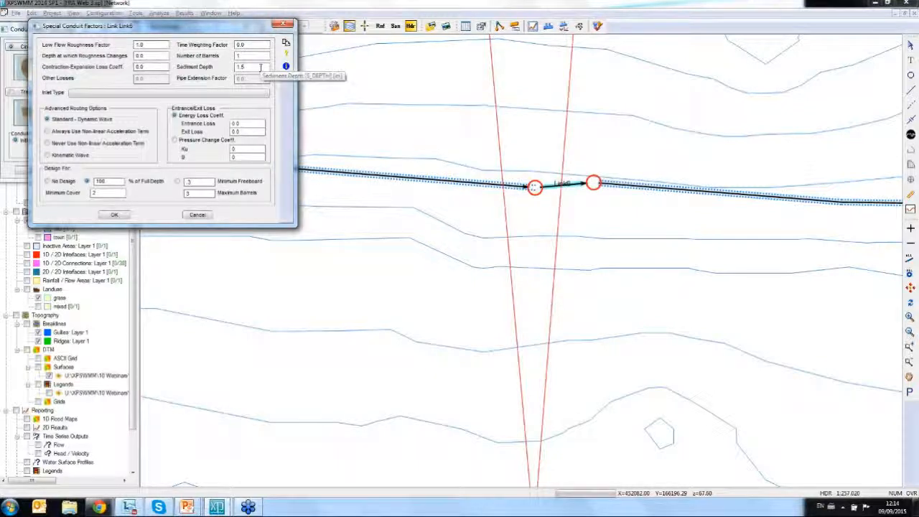
{"action": "left_click", "coordinate": [115, 216]}
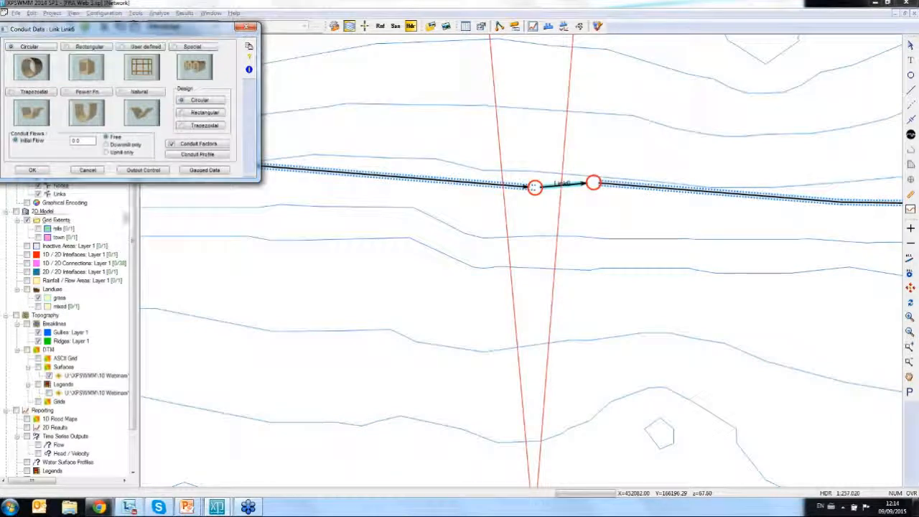
{"action": "left_click", "coordinate": [32, 171]}
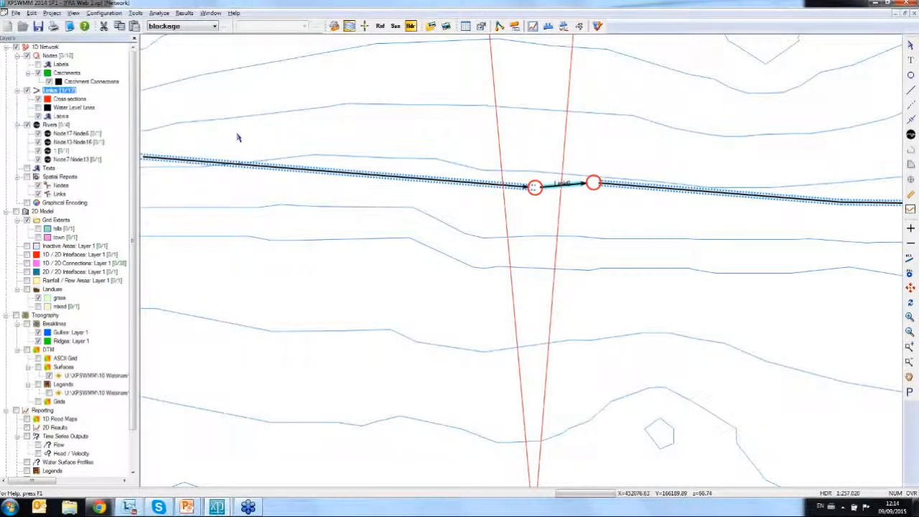
- Leave only the blockage scenario ticked for solving and run the analysis, rewriting the existing output files
{"action": "left_click", "coordinate": [227, 26]}
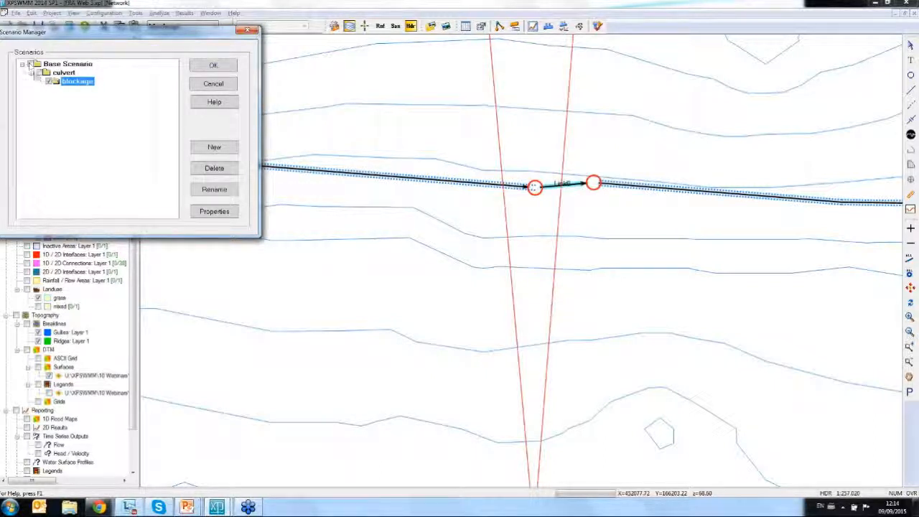
{"action": "left_click", "coordinate": [213, 65]}
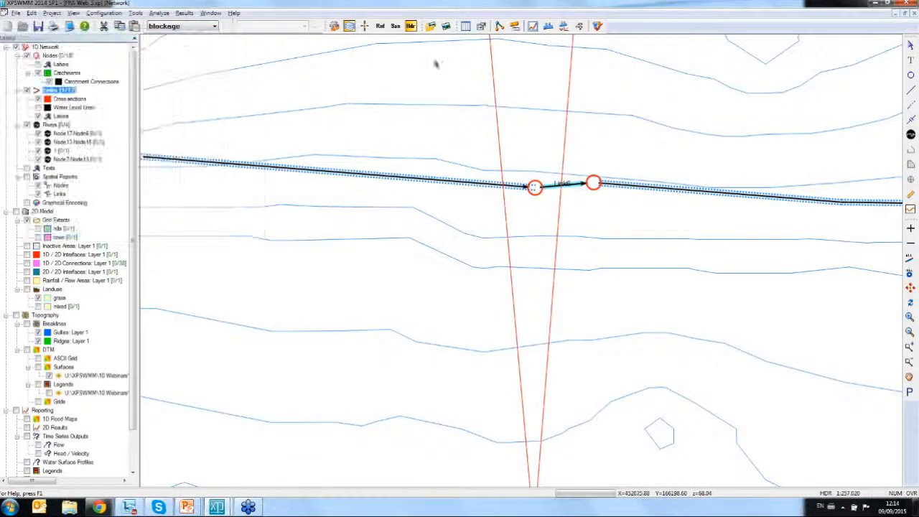
{"action": "left_click", "coordinate": [596, 27]}
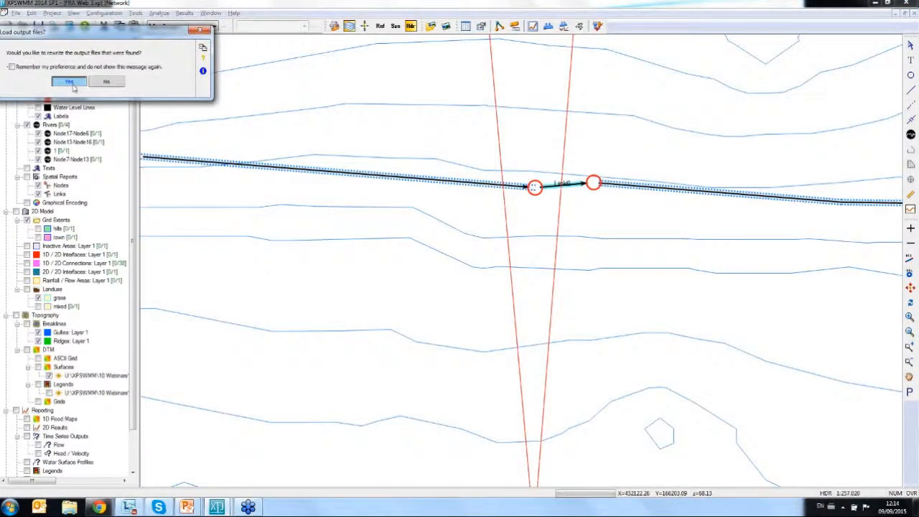
{"action": "left_click", "coordinate": [77, 83]}
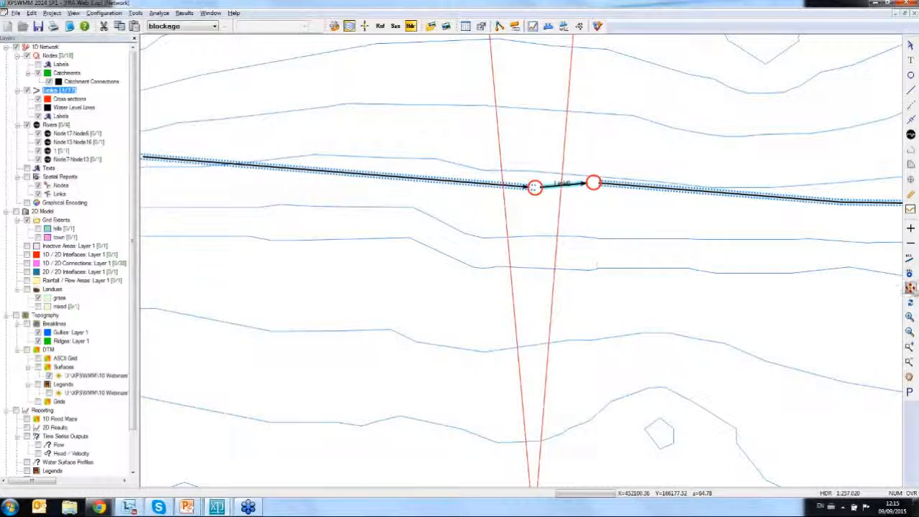
- Select the network downstream of Node20 and open its dynamic long section for the blockage scenario
{"action": "left_click", "coordinate": [910, 288]}
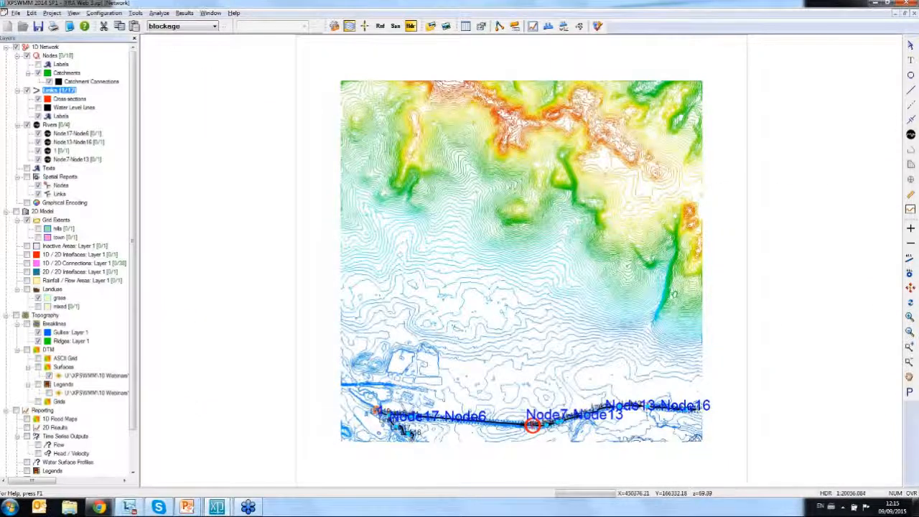
{"action": "left_click", "coordinate": [378, 409]}
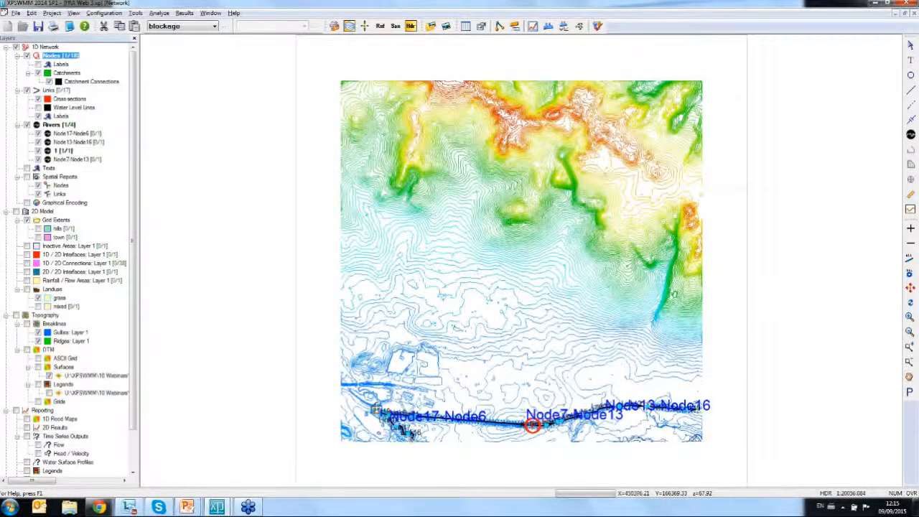
{"action": "right_click", "coordinate": [374, 408]}
{"action": "left_click", "coordinate": [413, 391]}
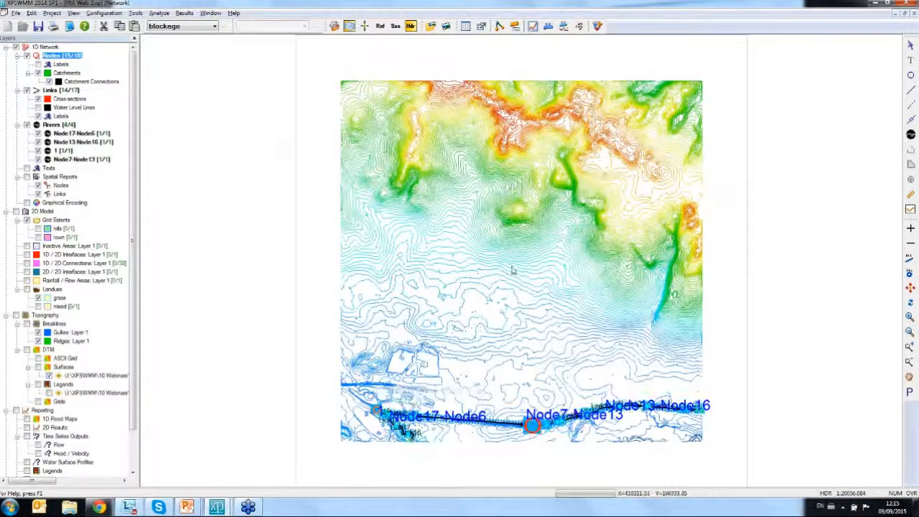
{"action": "left_click", "coordinate": [549, 27]}
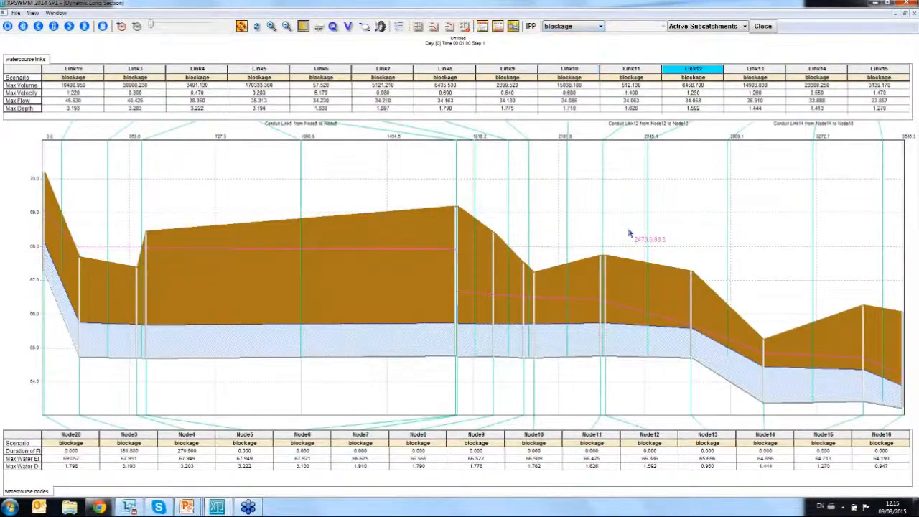
- Play and pause the blockage long-section results, examine the water levels closely around Link6, and close the section
{"action": "left_click", "coordinate": [84, 26]}
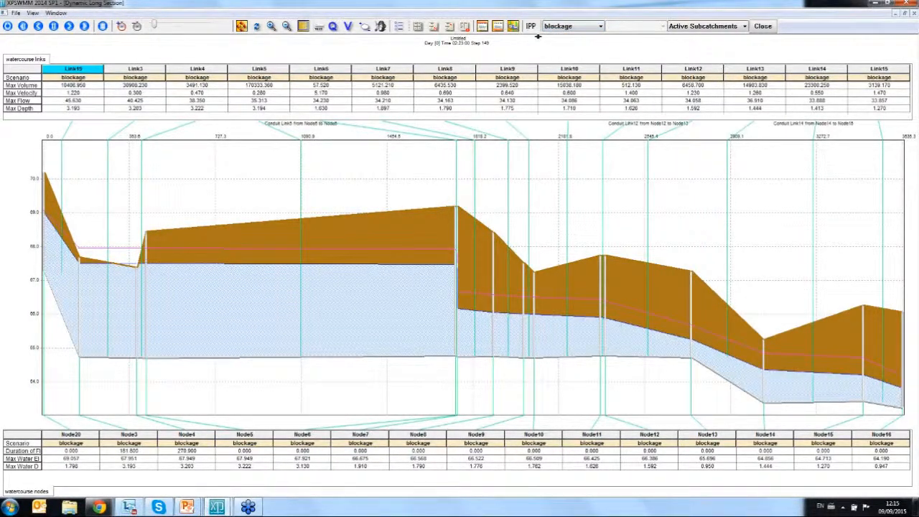
{"action": "left_click", "coordinate": [53, 26]}
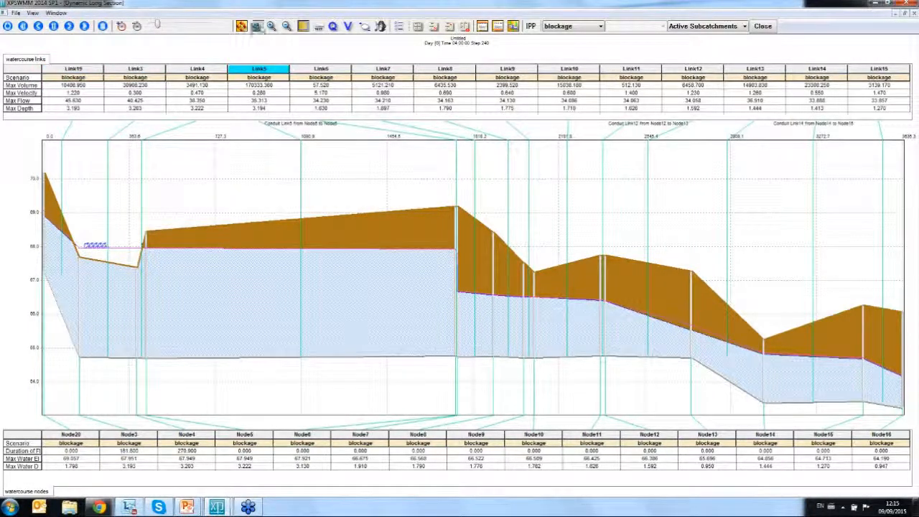
{"action": "left_click", "coordinate": [271, 26]}
{"action": "left_click_drag", "start_coordinate": [312, 176], "coordinate": [600, 407]}
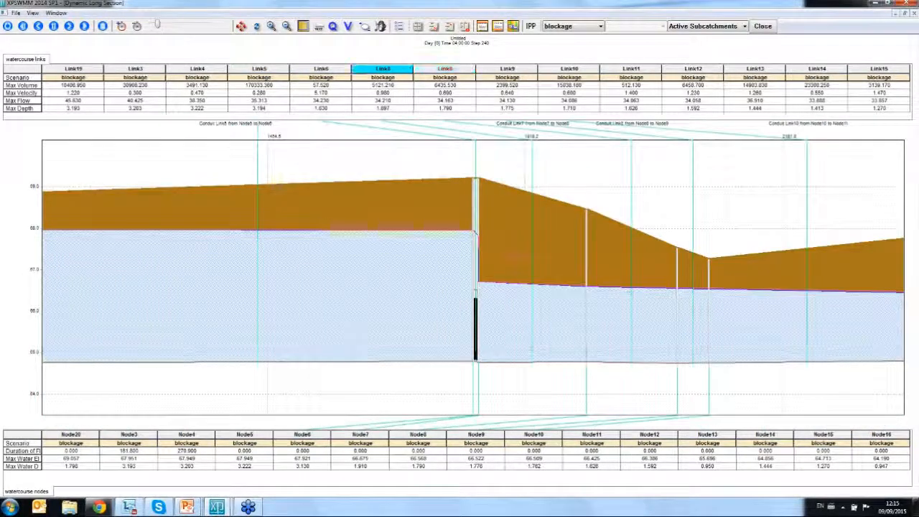
{"action": "left_click_drag", "start_coordinate": [296, 158], "coordinate": [614, 409]}
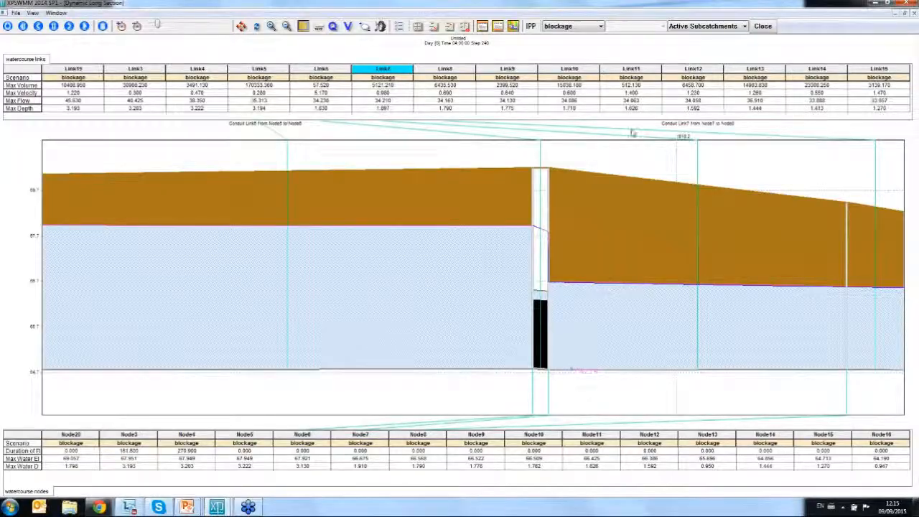
{"action": "left_click", "coordinate": [762, 25]}
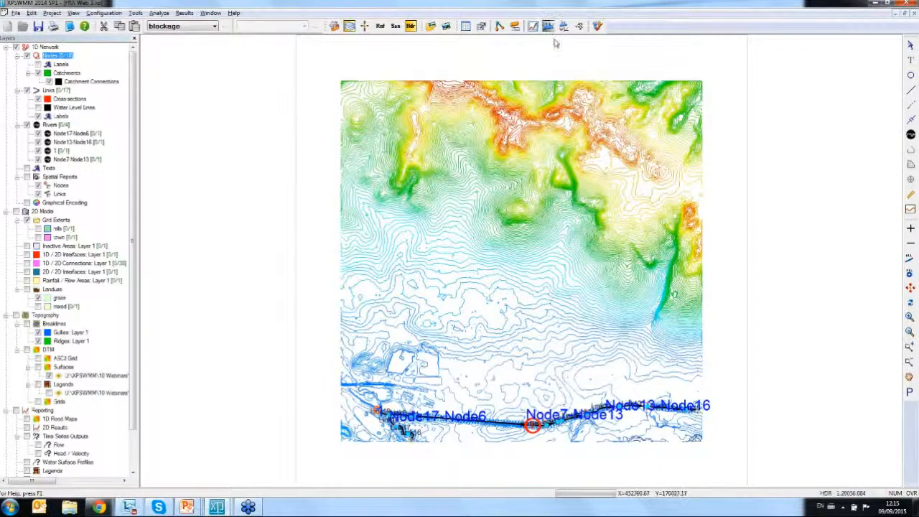
- Examine the watercourse nodes and links result tables and browse the variables available for the links table without changing the selection
{"action": "left_click", "coordinate": [465, 26]}
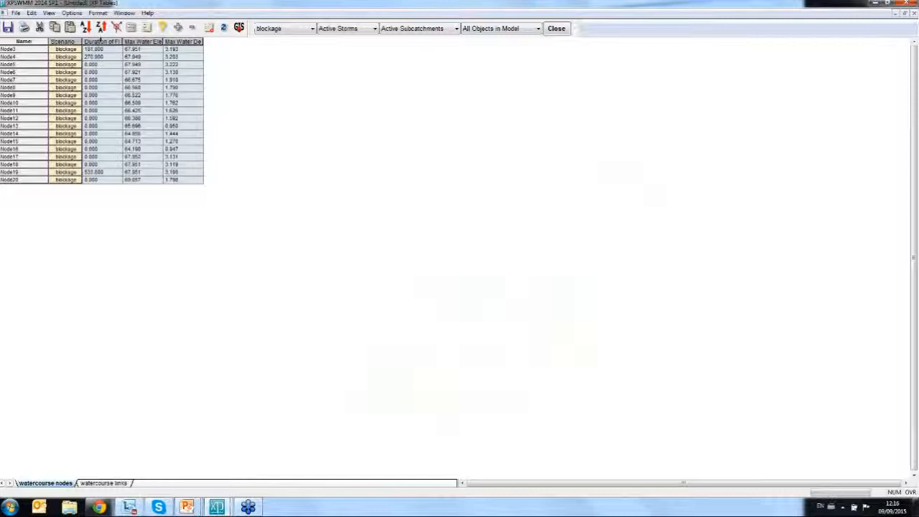
{"action": "left_click", "coordinate": [104, 483]}
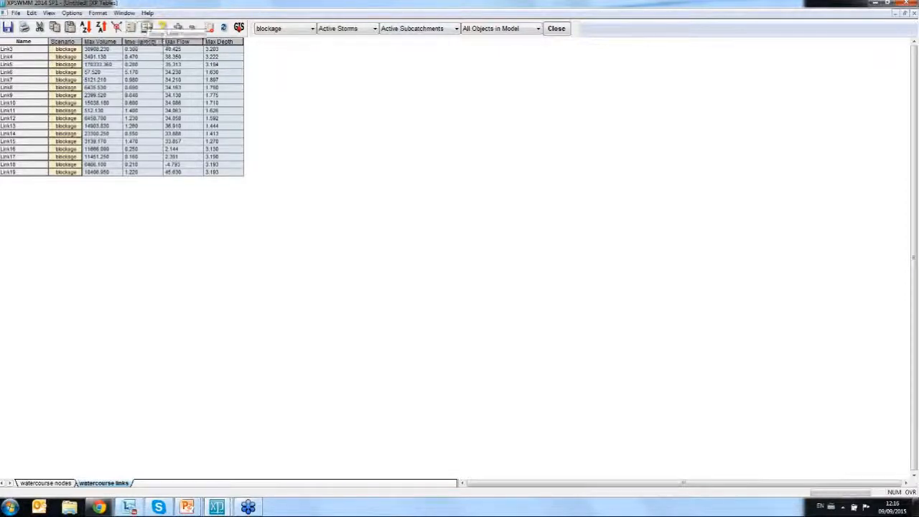
{"action": "left_click", "coordinate": [132, 27]}
{"action": "left_click_drag", "start_coordinate": [191, 216], "coordinate": [193, 287]}
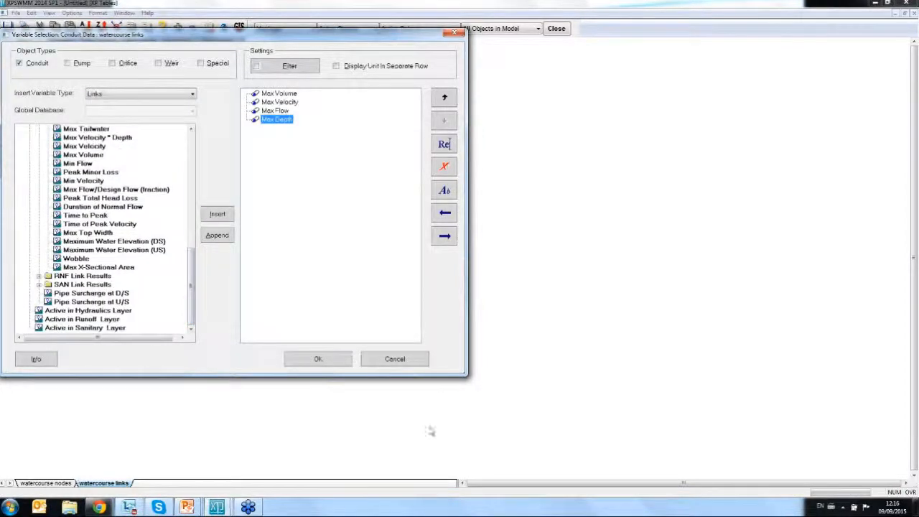
{"action": "left_click", "coordinate": [395, 359]}
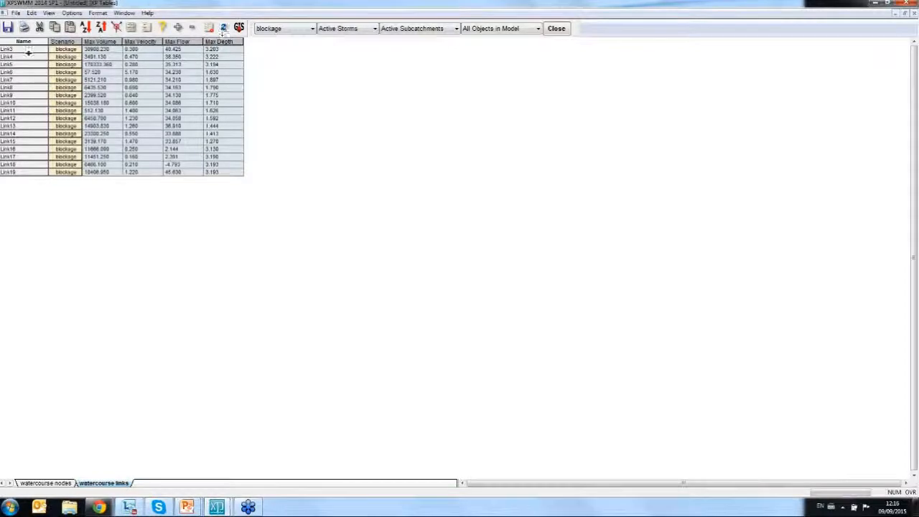
- Check the scenario choices for the links table, keep blockage selected, and close the tables
{"action": "left_click", "coordinate": [309, 30]}
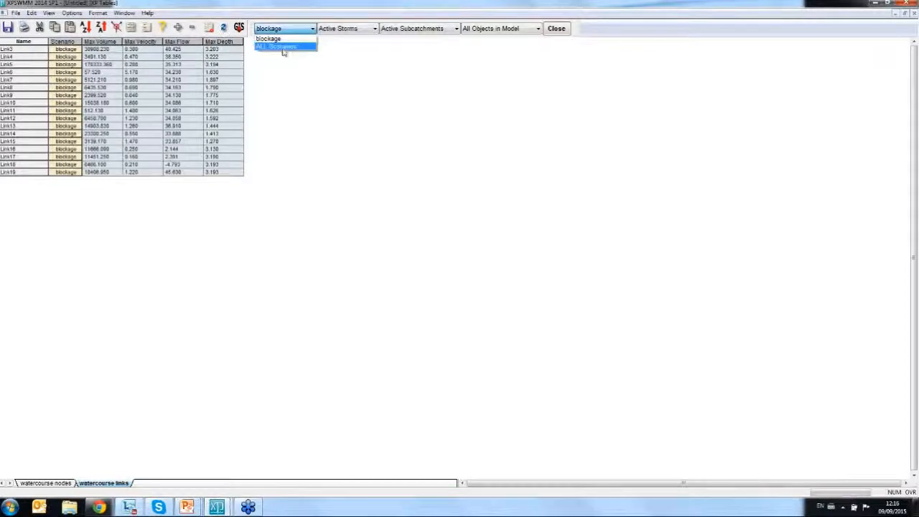
{"action": "left_click", "coordinate": [524, 126]}
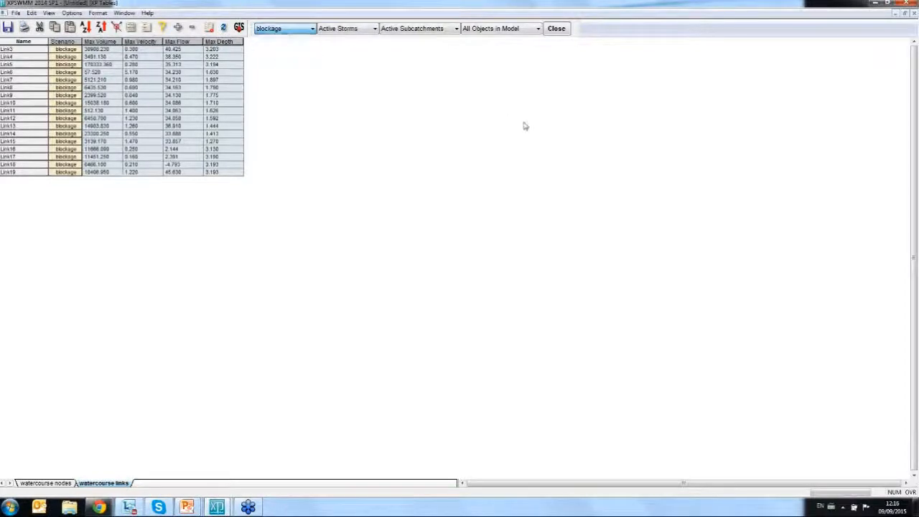
{"action": "left_click", "coordinate": [556, 29]}
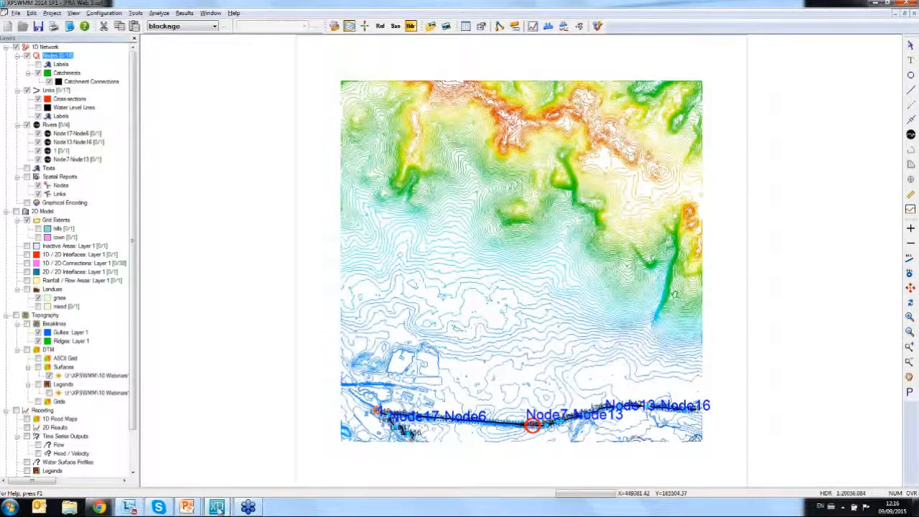
- Switch to the open FRA Web 3 ready model 2D project and display its town grid extents
{"action": "mouse_move", "coordinate": [219, 508]}
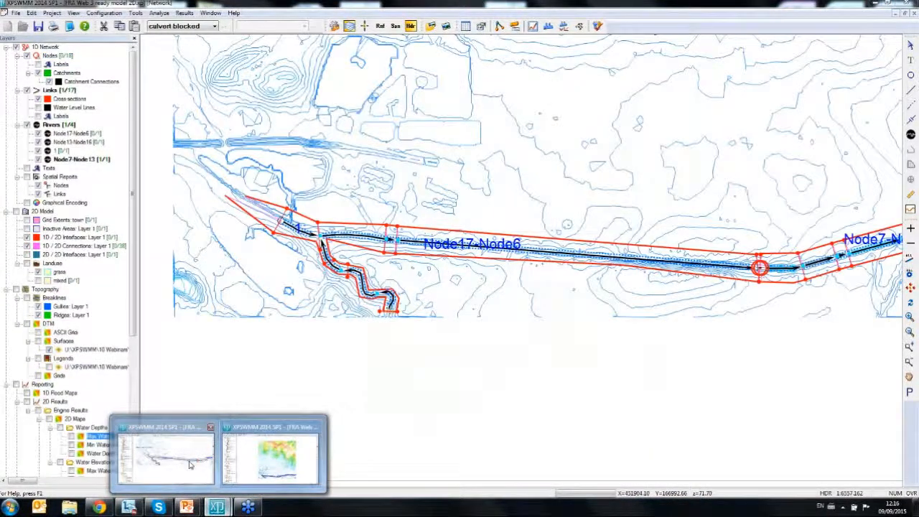
{"action": "left_click", "coordinate": [188, 464]}
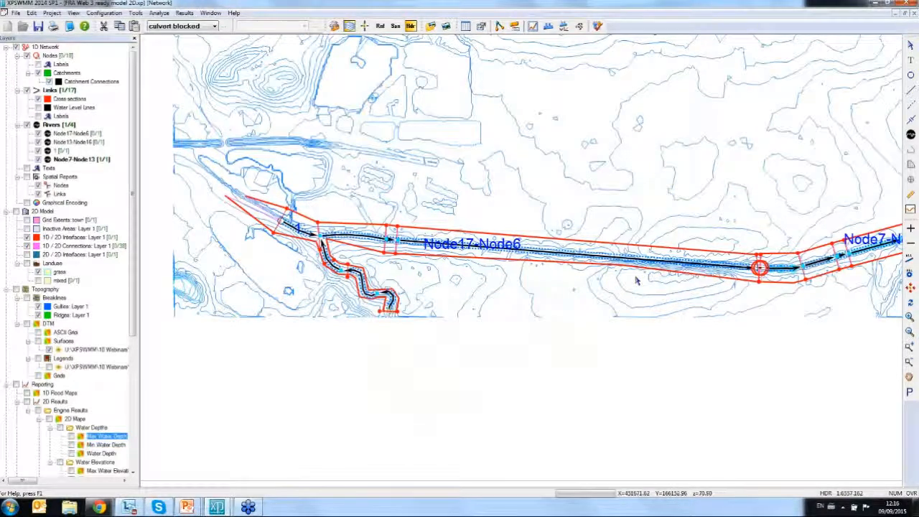
{"action": "left_click", "coordinate": [26, 220]}
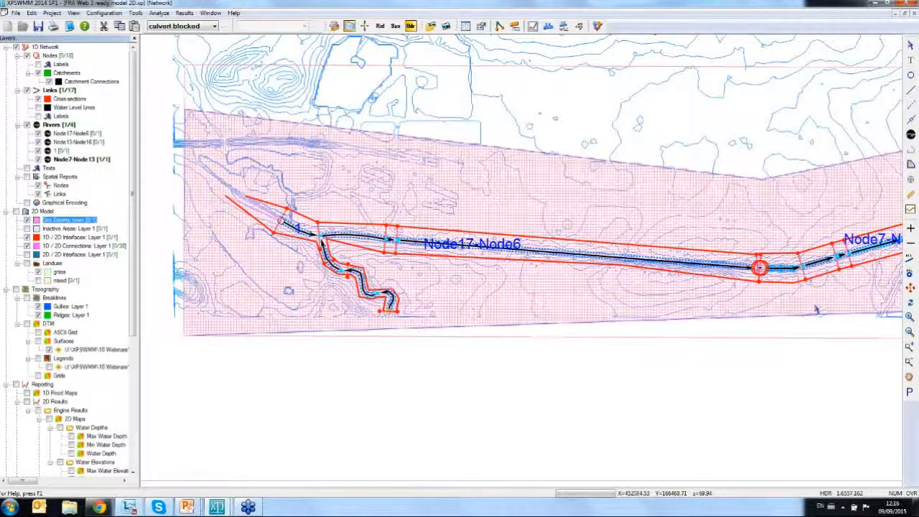
- Inspect the grid step size and other properties of the town grid extents, leaving them unchanged
{"action": "right_click", "coordinate": [51, 221]}
{"action": "left_click", "coordinate": [72, 225]}
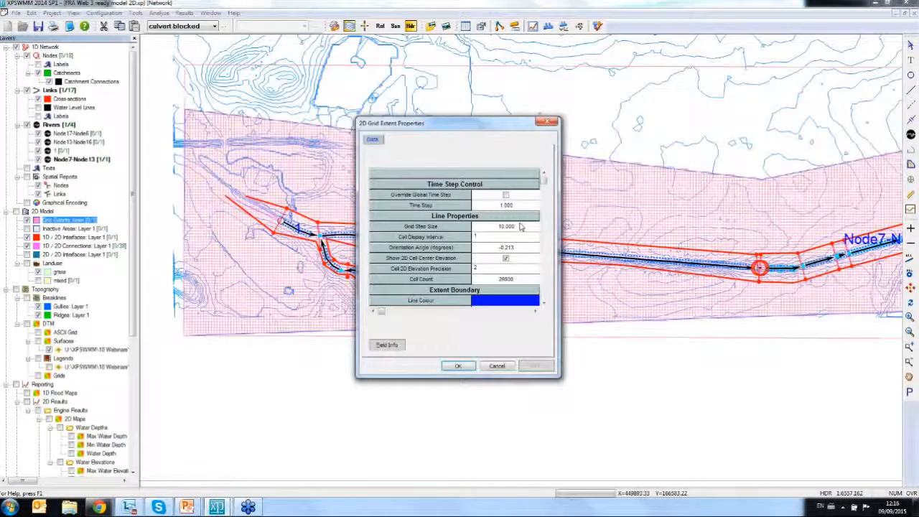
{"action": "left_click", "coordinate": [550, 123]}
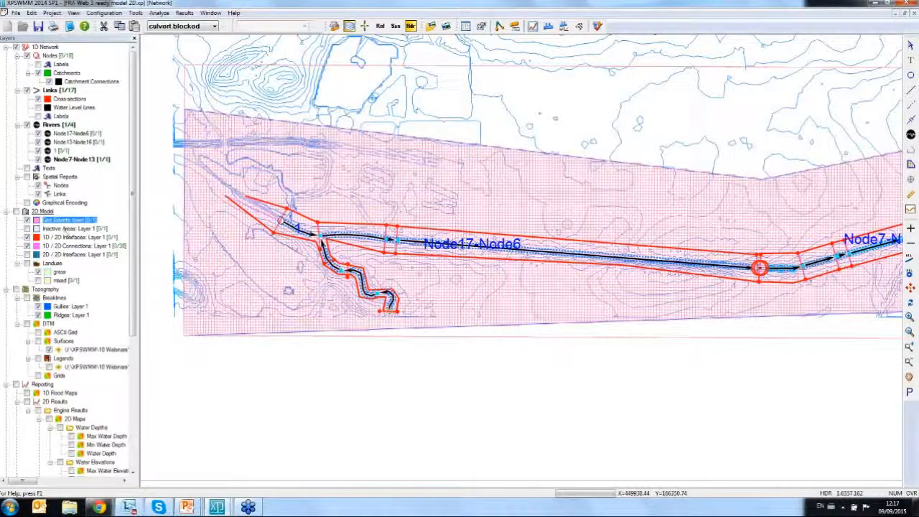
- Show and hide the inactive areas layer, and display the Max Water Depth map along the Node7-Node13 river
{"action": "left_click", "coordinate": [27, 228]}
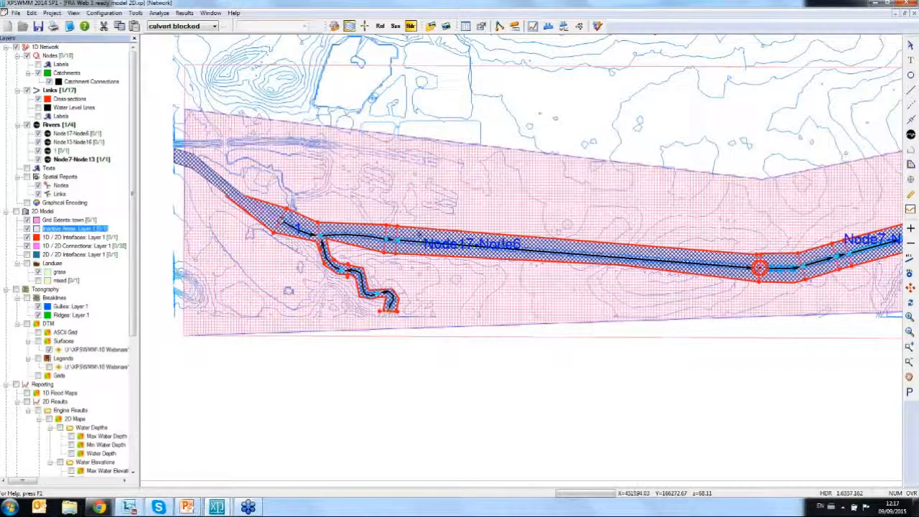
{"action": "left_click", "coordinate": [26, 228]}
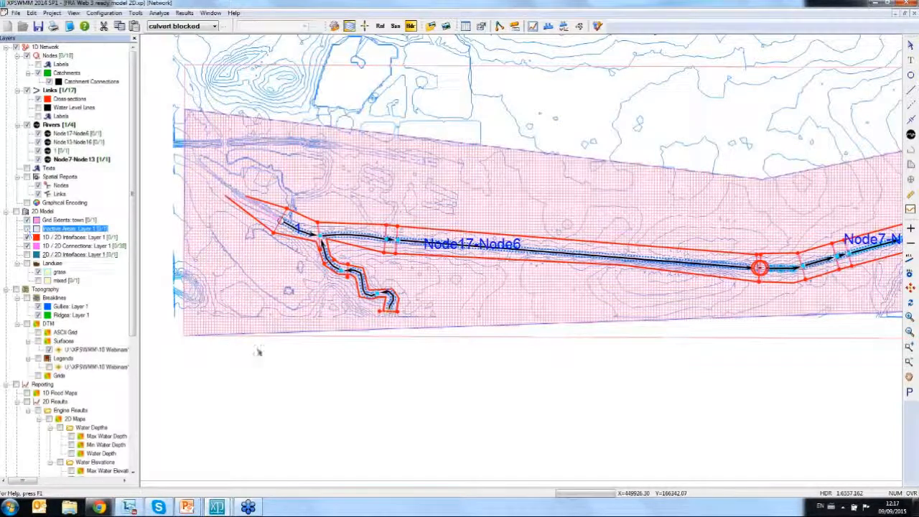
{"action": "left_click", "coordinate": [71, 437]}
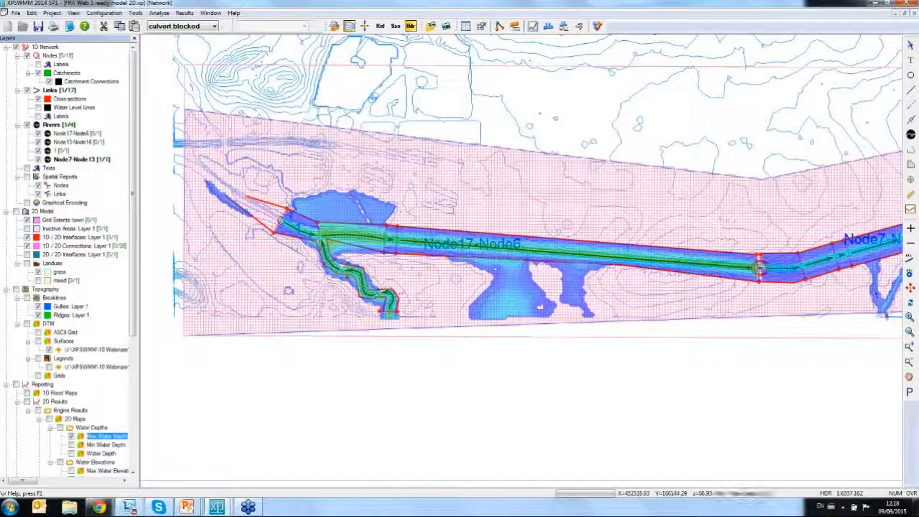
{"action": "left_click", "coordinate": [910, 349]}
{"action": "left_click_drag", "start_coordinate": [805, 210], "coordinate": [889, 295]}
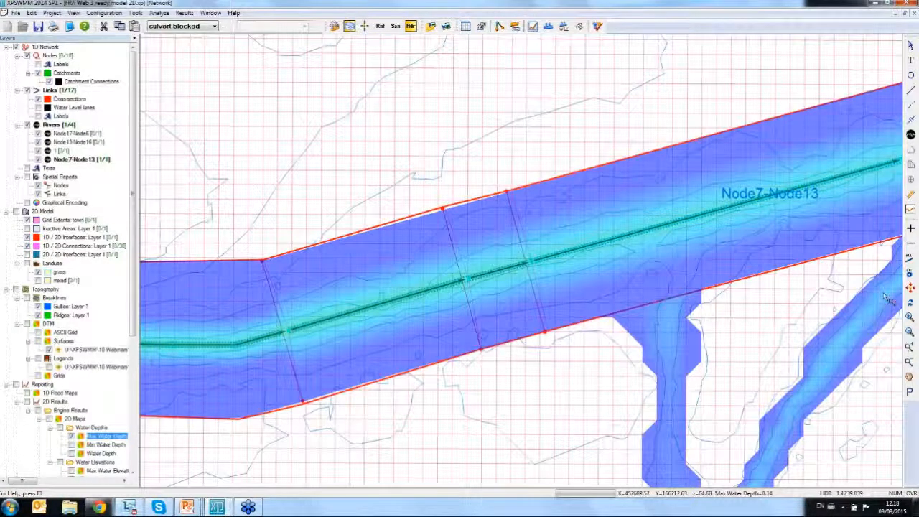
{"action": "left_click_drag", "start_coordinate": [510, 242], "coordinate": [861, 412]}
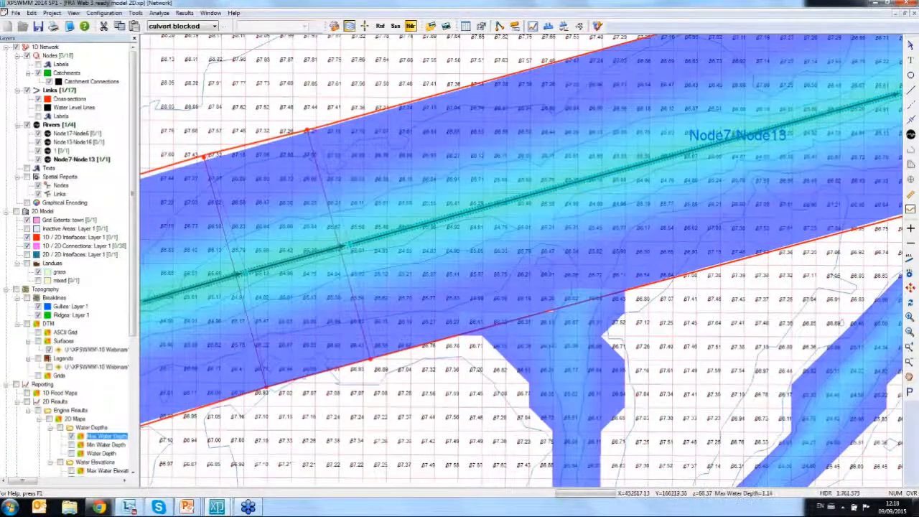
- Inspect Link10's natural section shape without changing it, and examine the flow path crossing the bank just downstream
{"action": "left_click", "coordinate": [910, 46]}
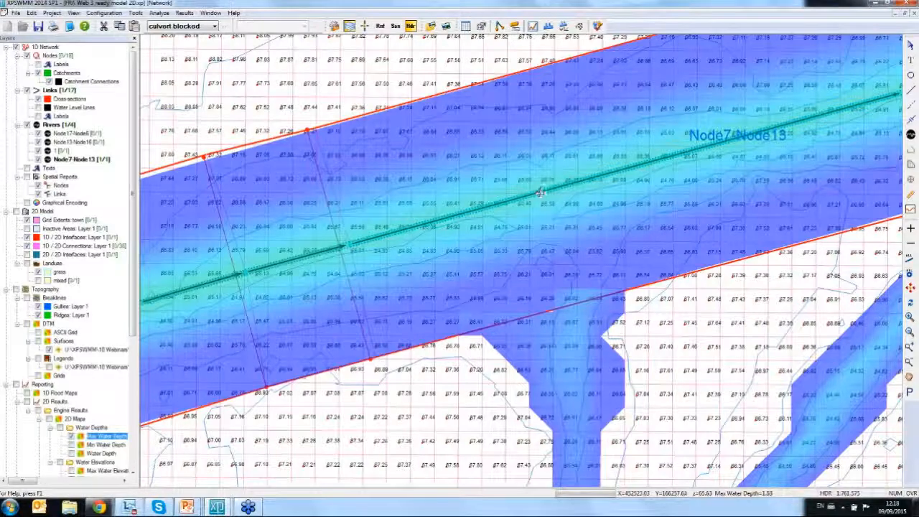
{"action": "right_click", "coordinate": [540, 192]}
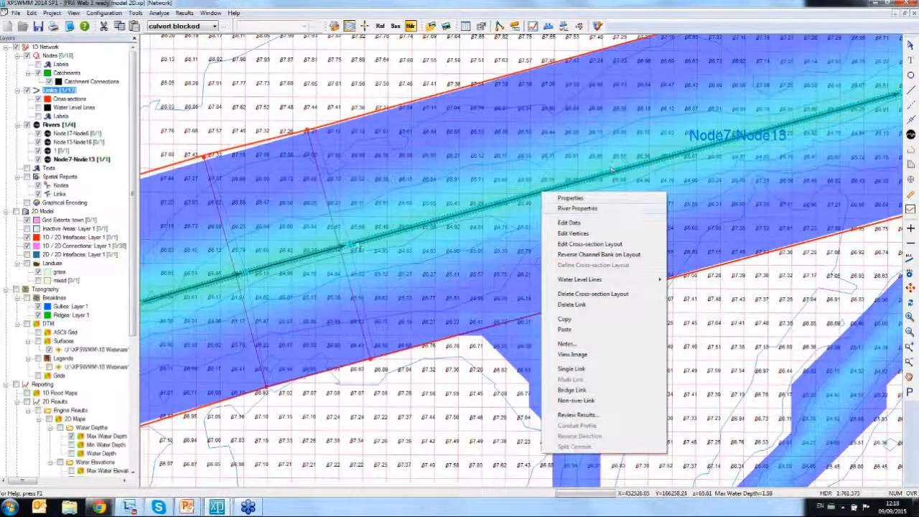
{"action": "left_click", "coordinate": [569, 223]}
{"action": "left_click", "coordinate": [159, 180]}
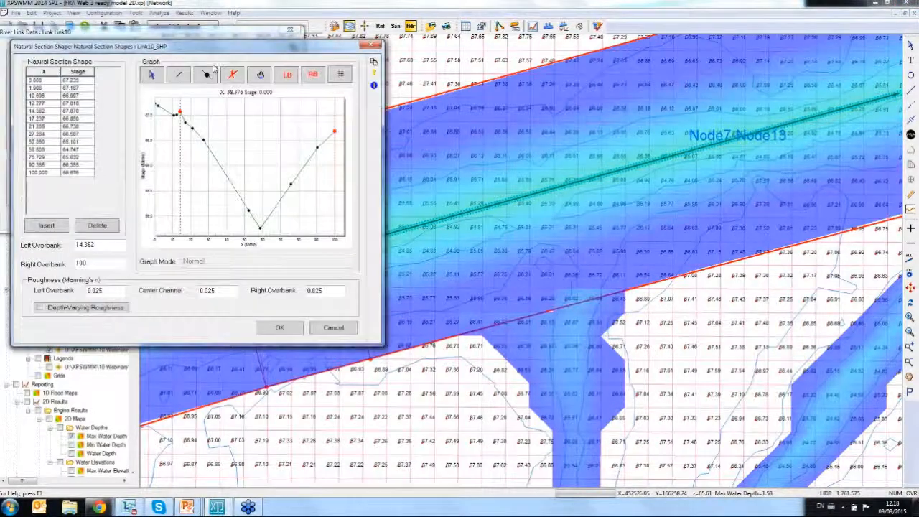
{"action": "left_click_drag", "start_coordinate": [218, 49], "coordinate": [199, 45]}
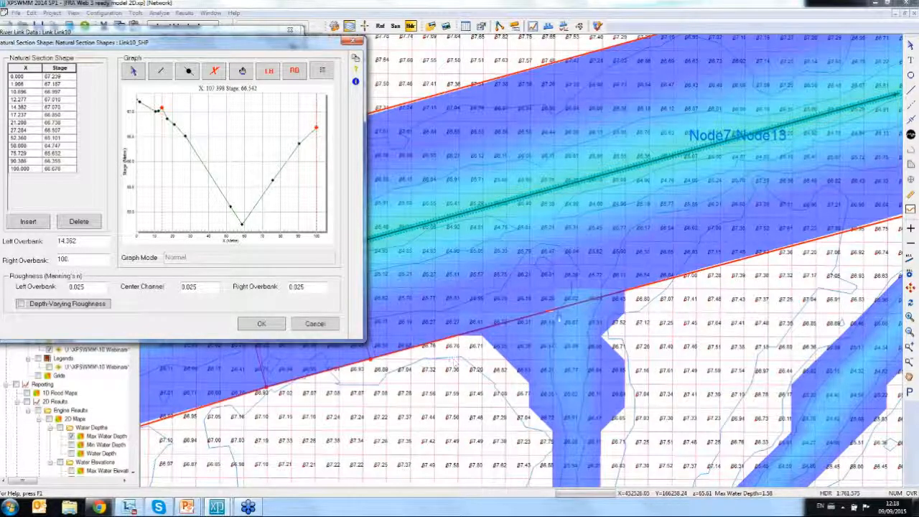
{"action": "left_click", "coordinate": [314, 323]}
{"action": "left_click", "coordinate": [239, 219]}
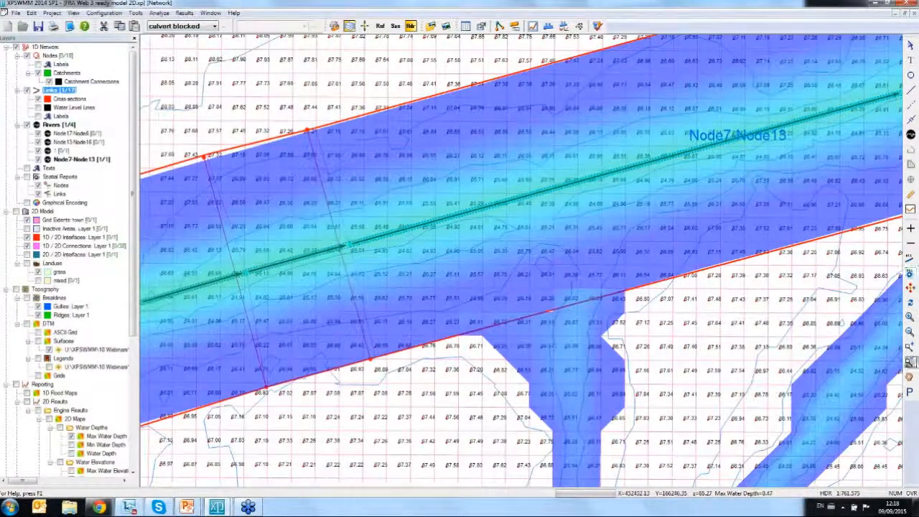
{"action": "left_click_drag", "start_coordinate": [332, 192], "coordinate": [780, 415]}
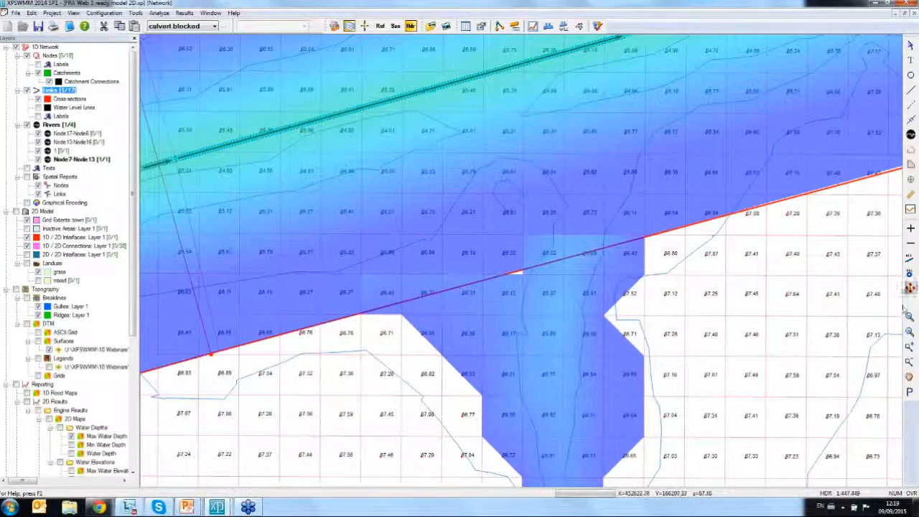
- Show the Live demonstration slide in the PowerPoint slide show, and return to the 2D model in XPSWMM
{"action": "mouse_move", "coordinate": [187, 506]}
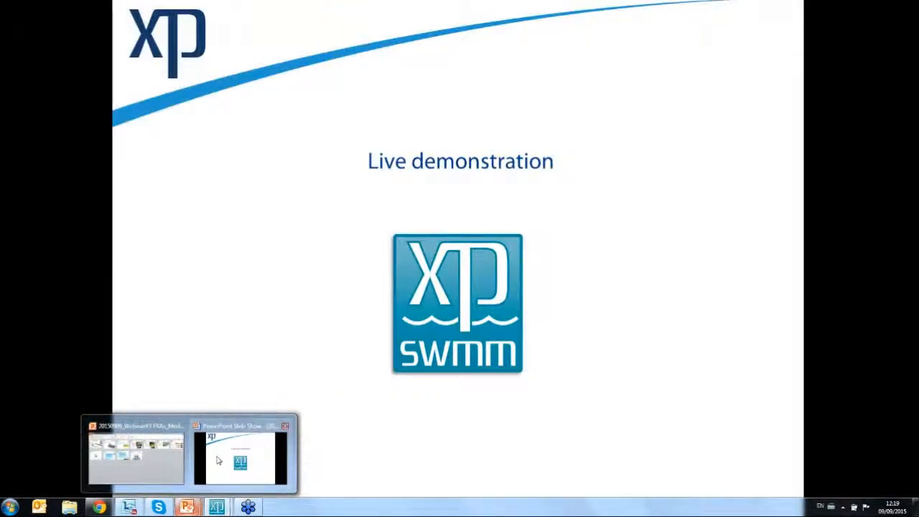
{"action": "left_click", "coordinate": [218, 460]}
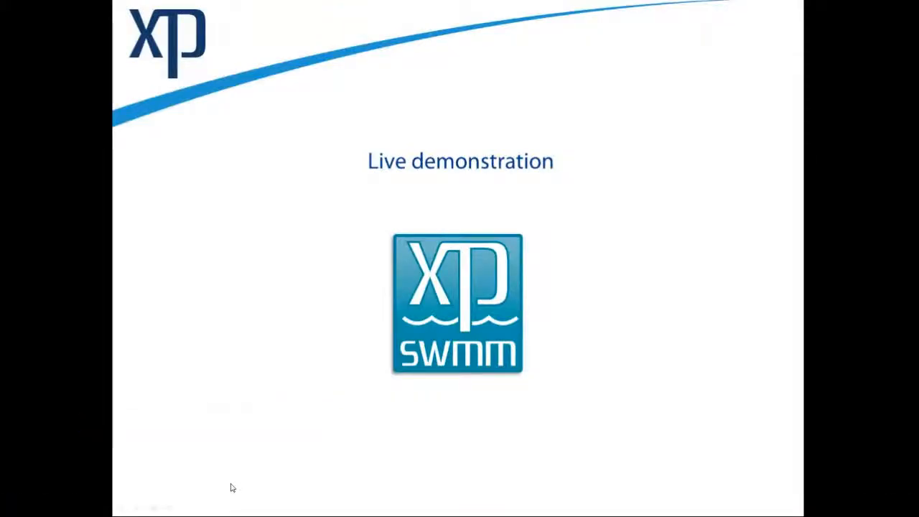
{"action": "key", "text": "alt+Tab"}
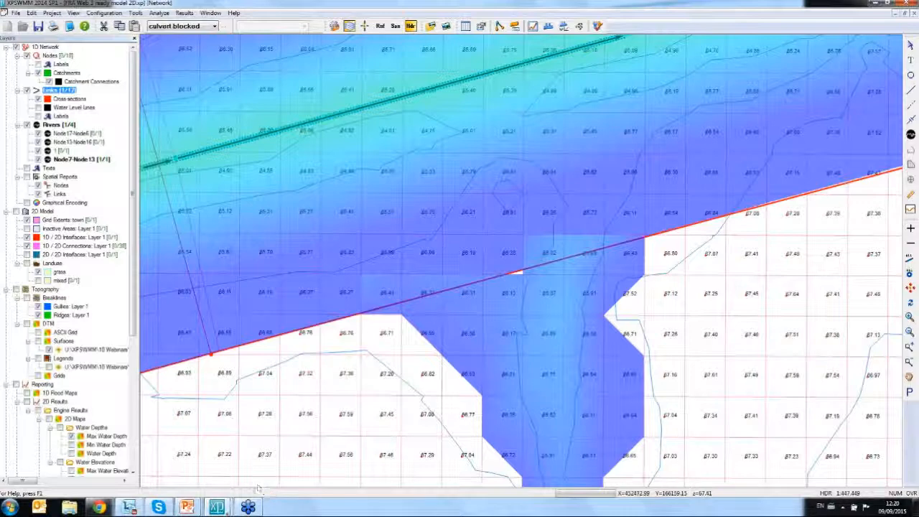
- Switch to the open FRA Web 3 project and select Link6 between the two circled nodes
{"action": "mouse_move", "coordinate": [218, 508]}
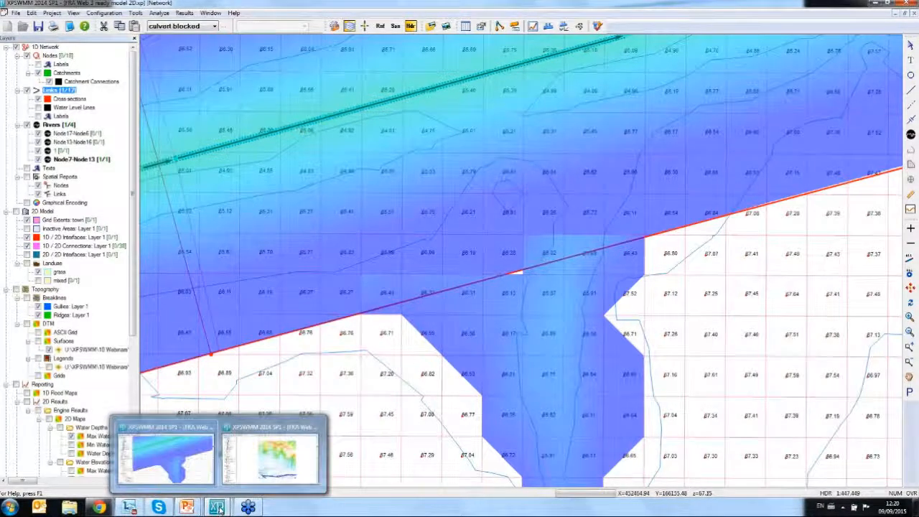
{"action": "left_click", "coordinate": [272, 456]}
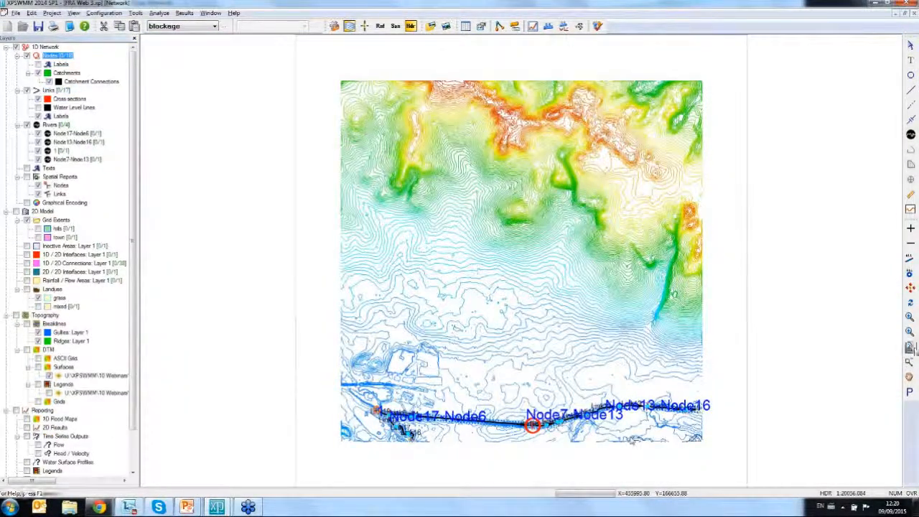
{"action": "left_click", "coordinate": [910, 348]}
{"action": "left_click_drag", "start_coordinate": [511, 407], "coordinate": [552, 446]}
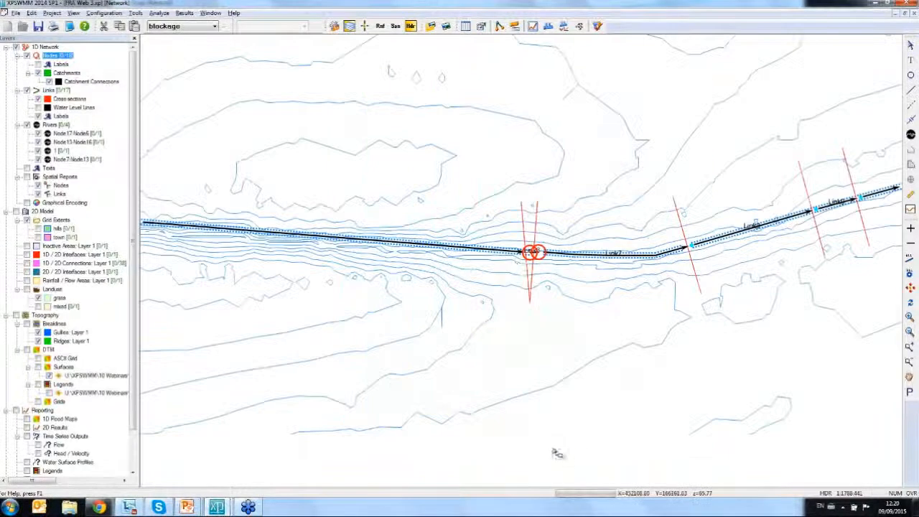
{"action": "left_click_drag", "start_coordinate": [502, 228], "coordinate": [550, 275]}
{"action": "left_click", "coordinate": [910, 43]}
{"action": "left_click", "coordinate": [635, 289]}
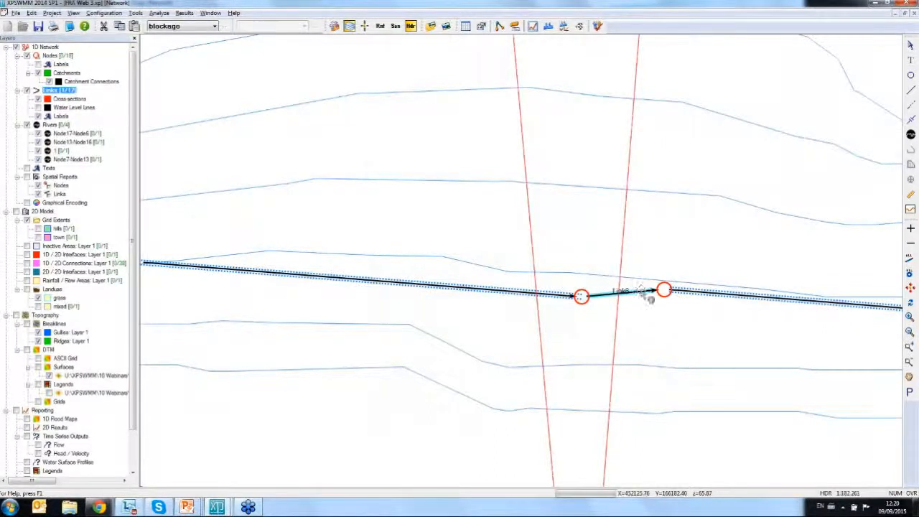
- Choose the single link type for Link6 and view its available conduit shapes, leaving the conduit data unchanged
{"action": "right_click", "coordinate": [640, 291]}
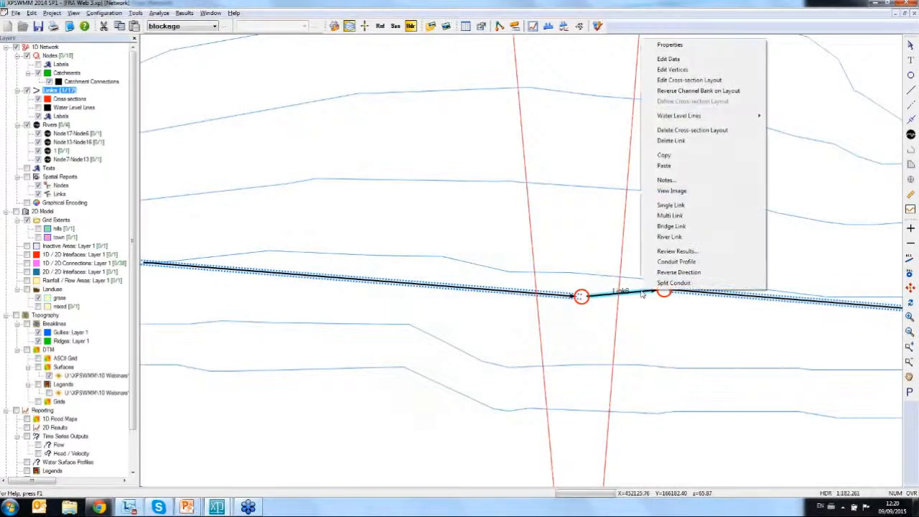
{"action": "left_click", "coordinate": [687, 206]}
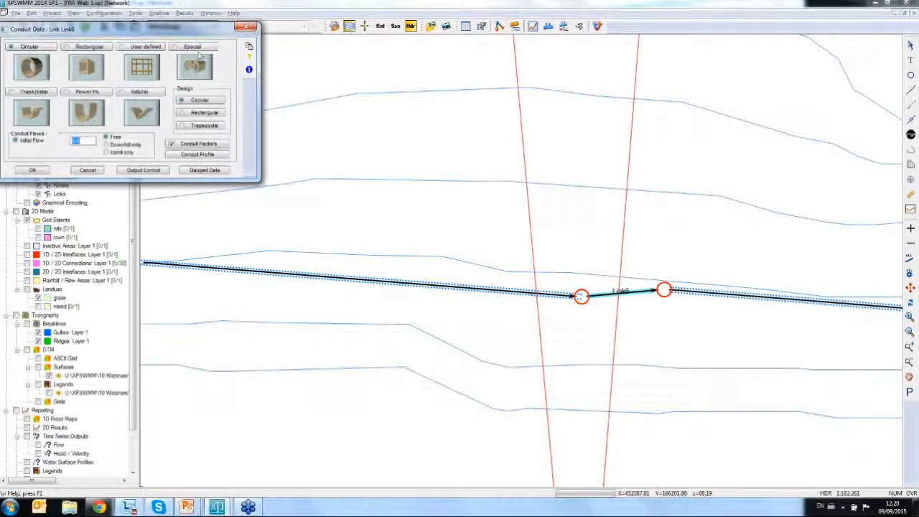
{"action": "left_click", "coordinate": [245, 27]}
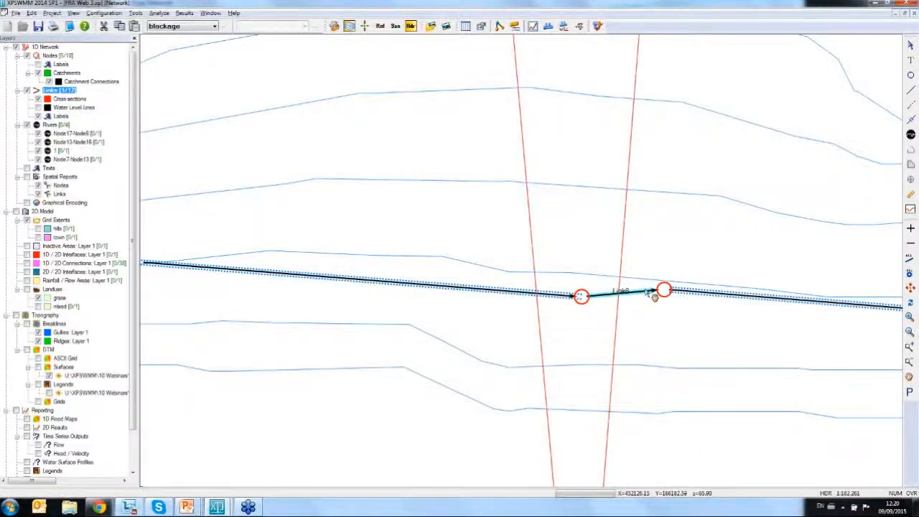
- Convert Link6 to a bridge link and open its hydraulic opening for editing
{"action": "right_click", "coordinate": [653, 295]}
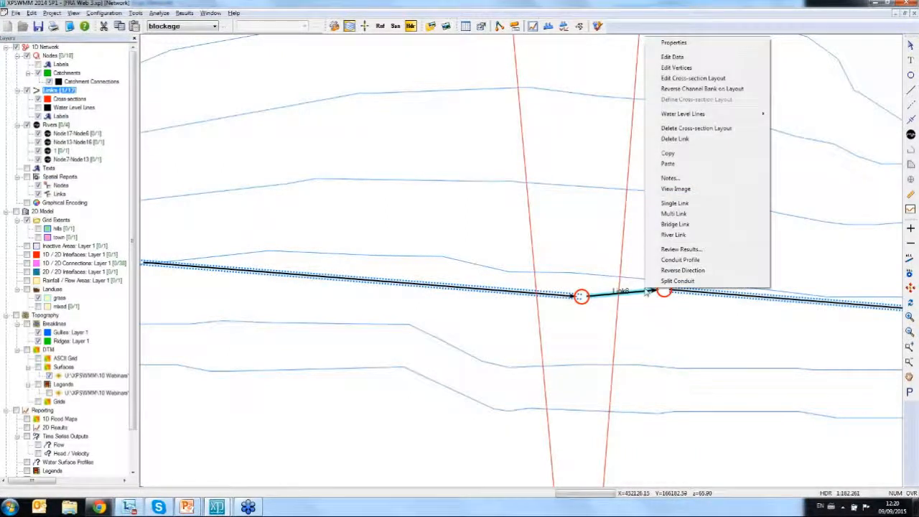
{"action": "left_click", "coordinate": [688, 224]}
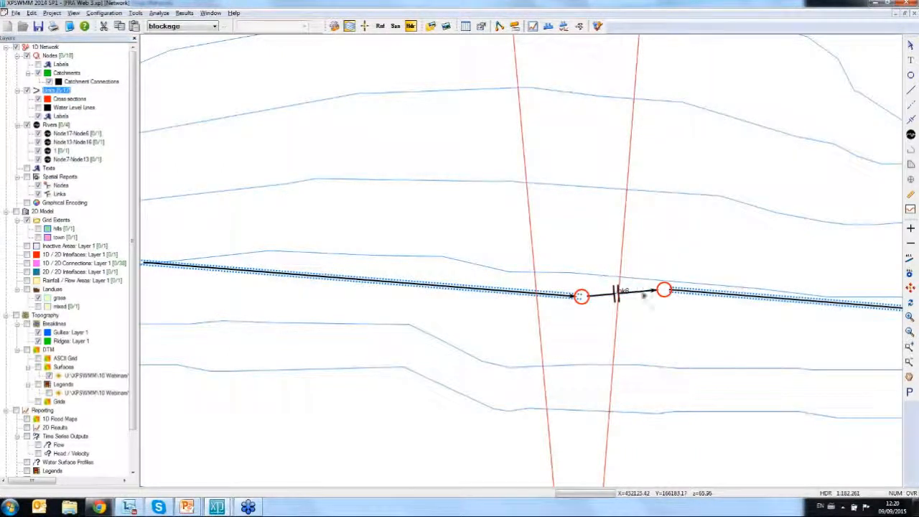
{"action": "double_click", "coordinate": [643, 295]}
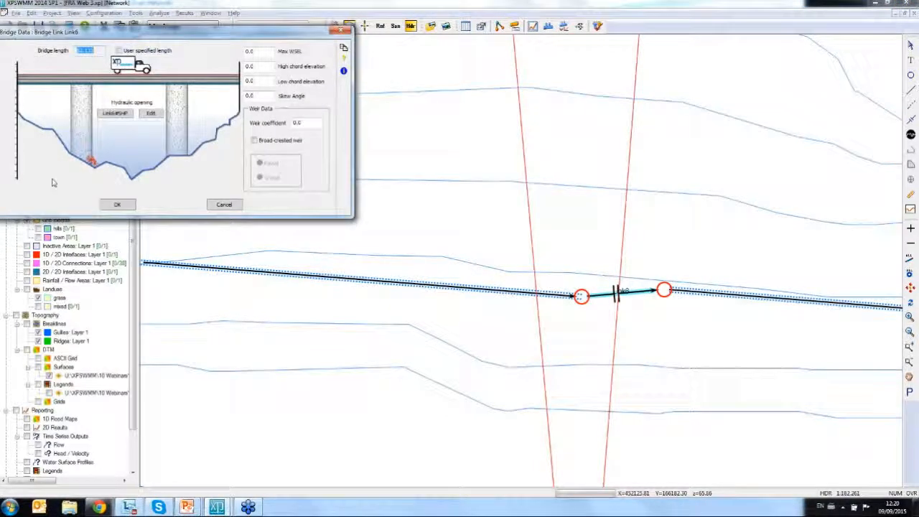
{"action": "left_click", "coordinate": [152, 116]}
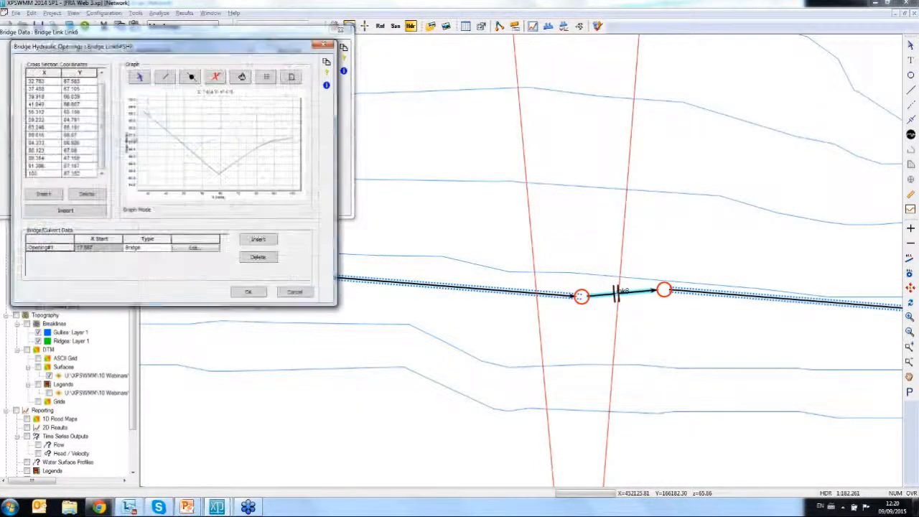
- Add a second opening to Link6's bridge section and set its type to Culvert
{"action": "left_click_drag", "start_coordinate": [108, 30], "coordinate": [444, 70]}
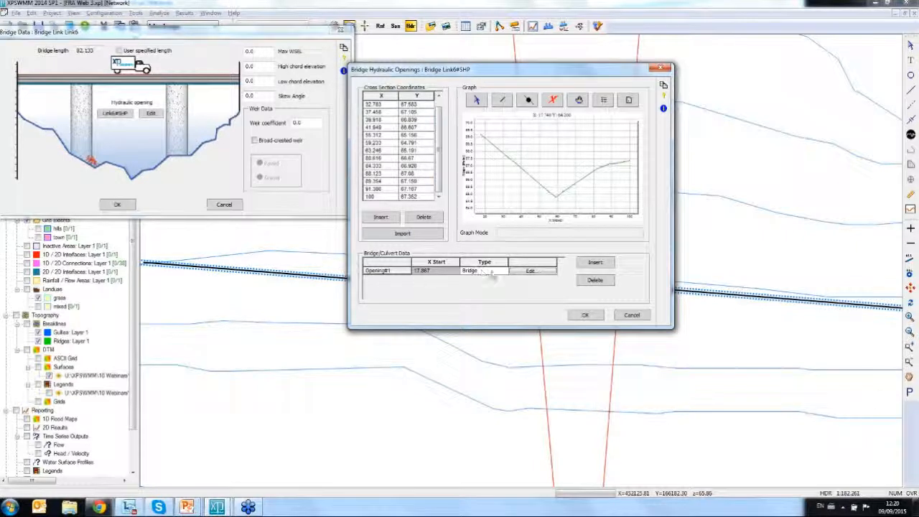
{"action": "left_click", "coordinate": [595, 262]}
{"action": "left_click", "coordinate": [496, 279]}
{"action": "left_click", "coordinate": [504, 279]}
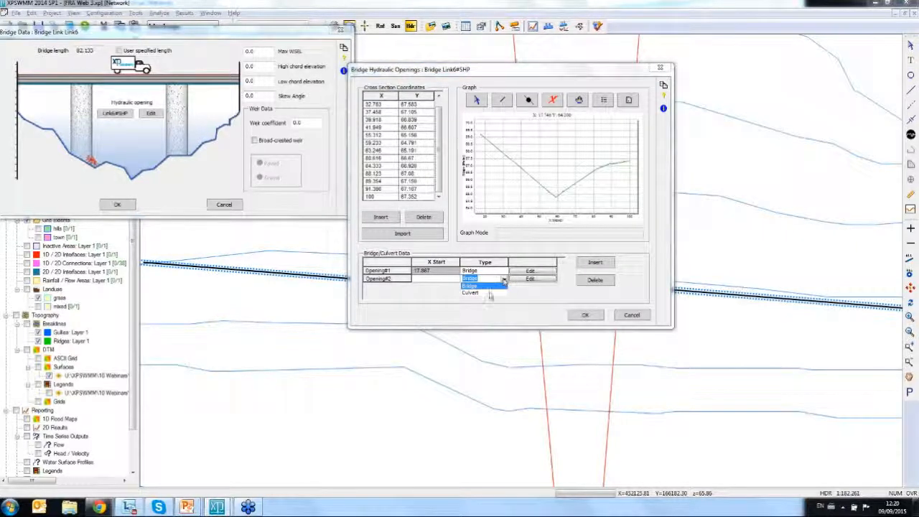
{"action": "left_click", "coordinate": [485, 296]}
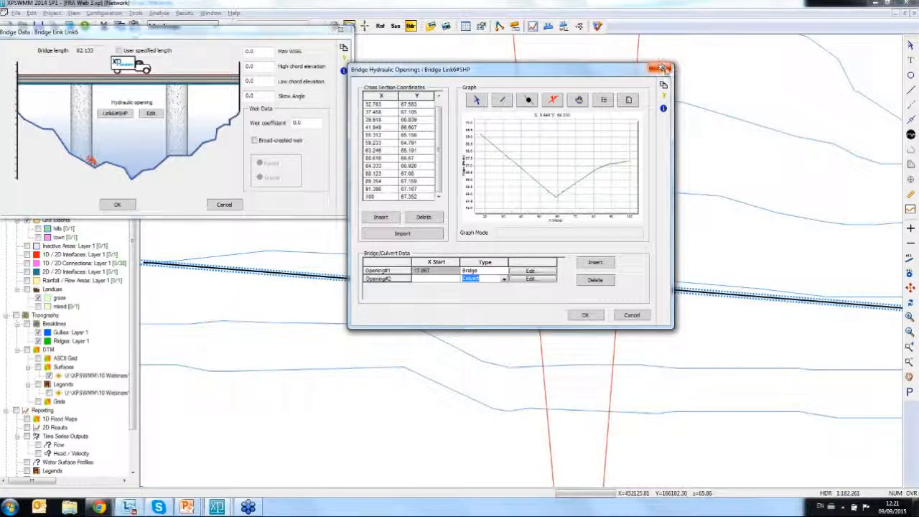
- Close the bridge data for Link6 without confirming it, and convert the link back to a single link
{"action": "left_click", "coordinate": [662, 67]}
{"action": "left_click", "coordinate": [342, 29]}
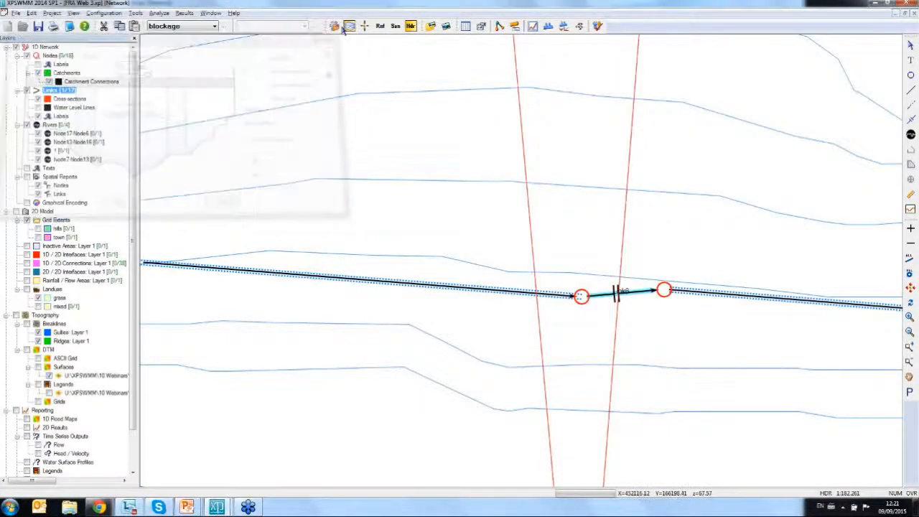
{"action": "right_click", "coordinate": [639, 294]}
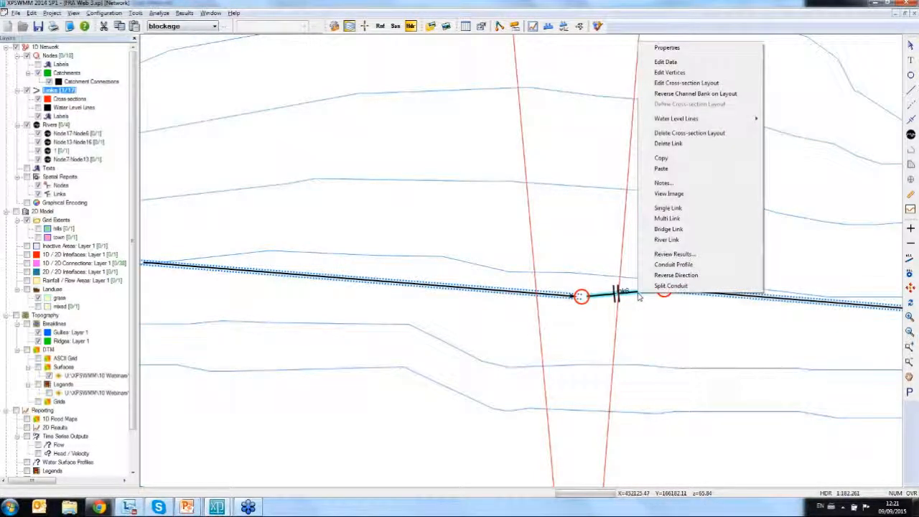
{"action": "left_click", "coordinate": [667, 208]}
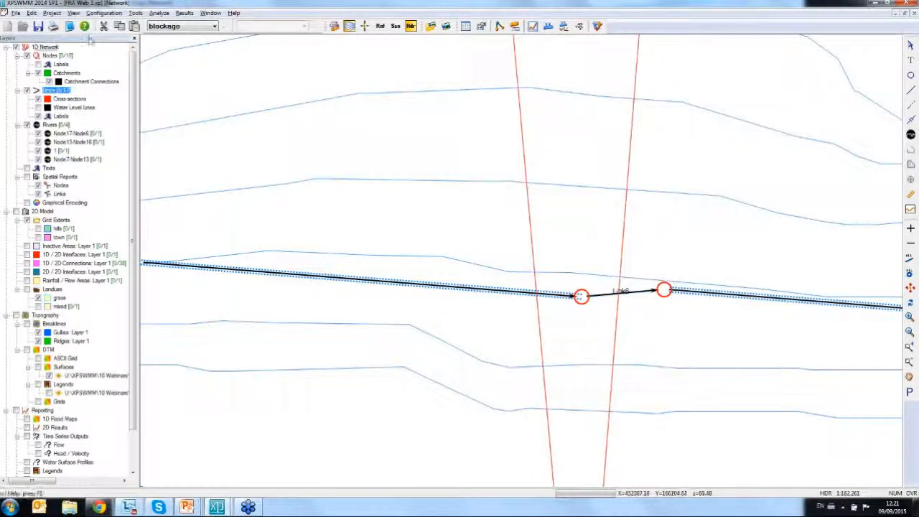
- Open the HEC-RAS data import, choose cross-section only, browse for a geometry file, and cancel the import
{"action": "left_click", "coordinate": [14, 14]}
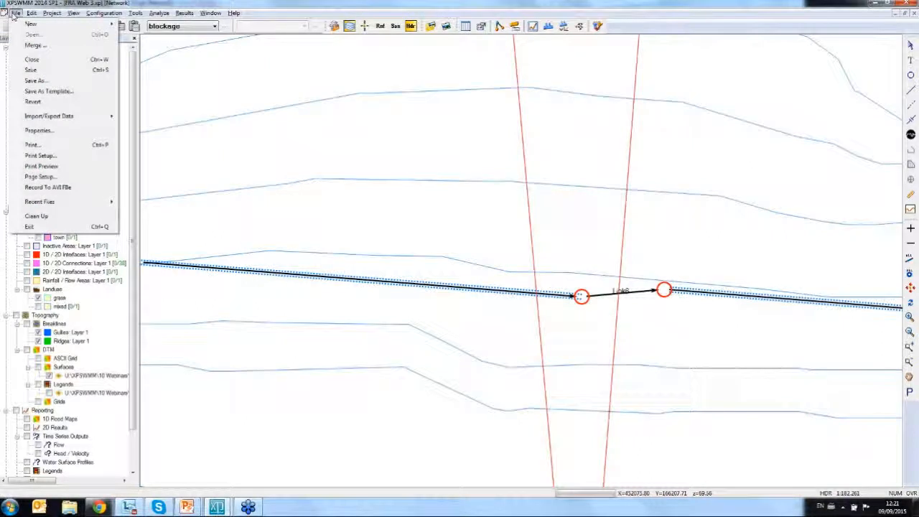
{"action": "mouse_move", "coordinate": [65, 115]}
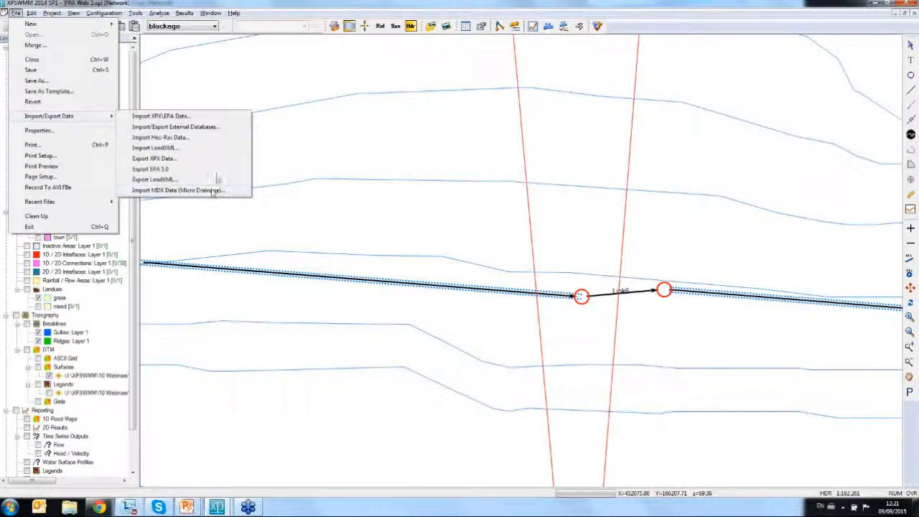
{"action": "left_click", "coordinate": [204, 141]}
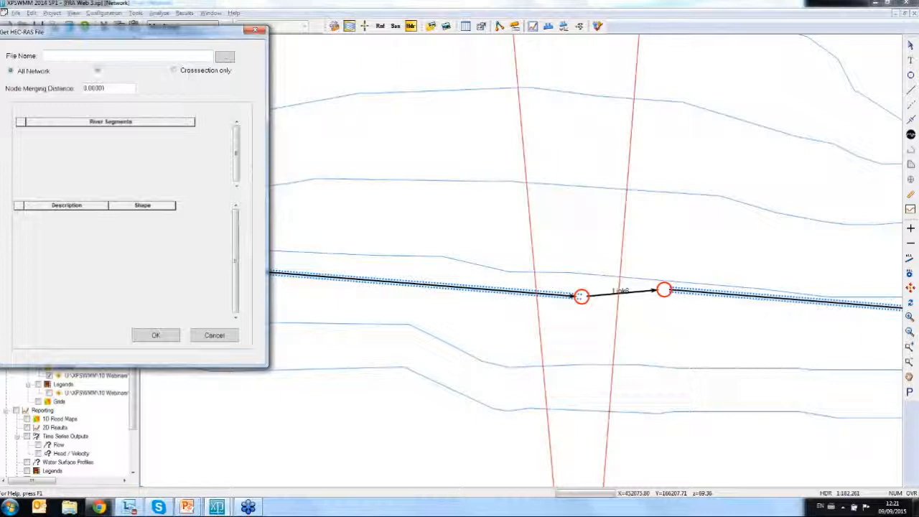
{"action": "left_click", "coordinate": [209, 73]}
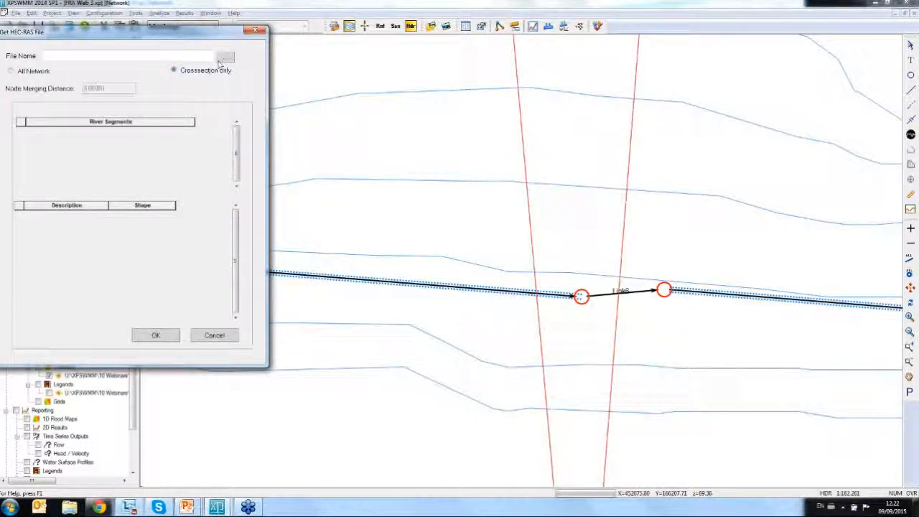
{"action": "left_click", "coordinate": [225, 56]}
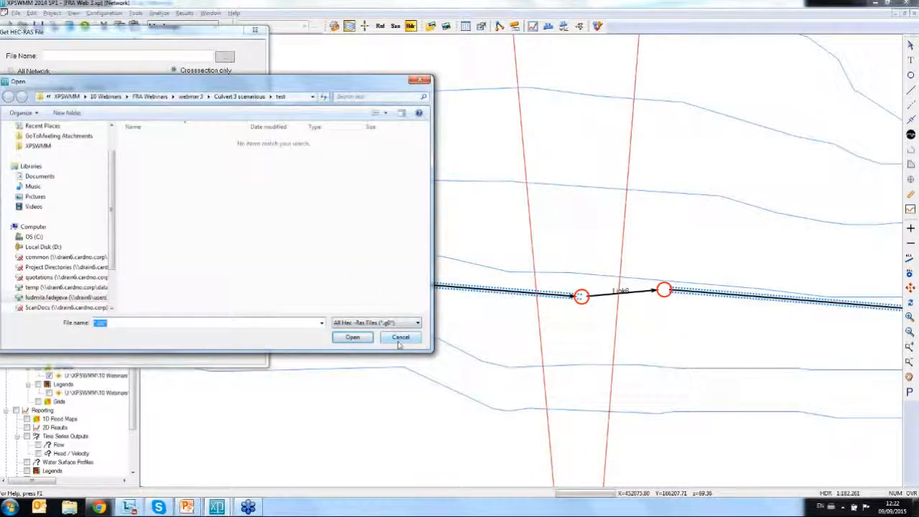
{"action": "left_click", "coordinate": [400, 337]}
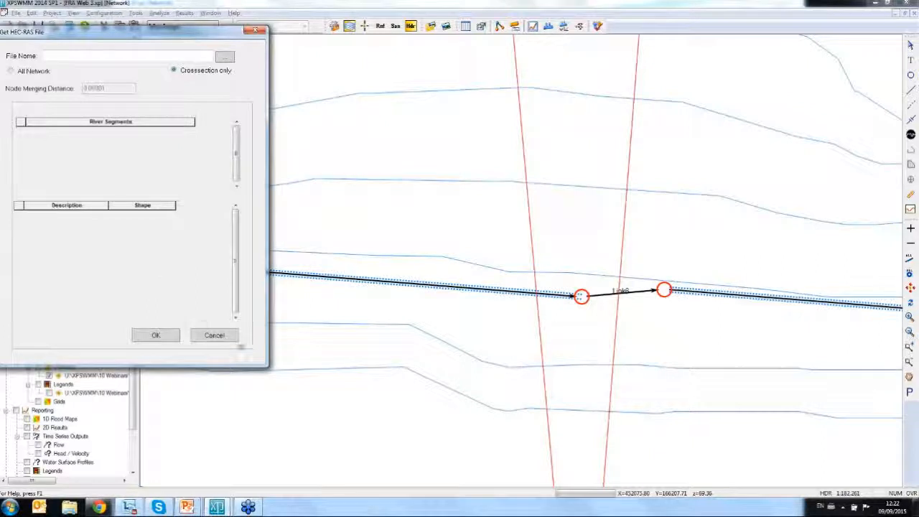
{"action": "left_click", "coordinate": [225, 340]}
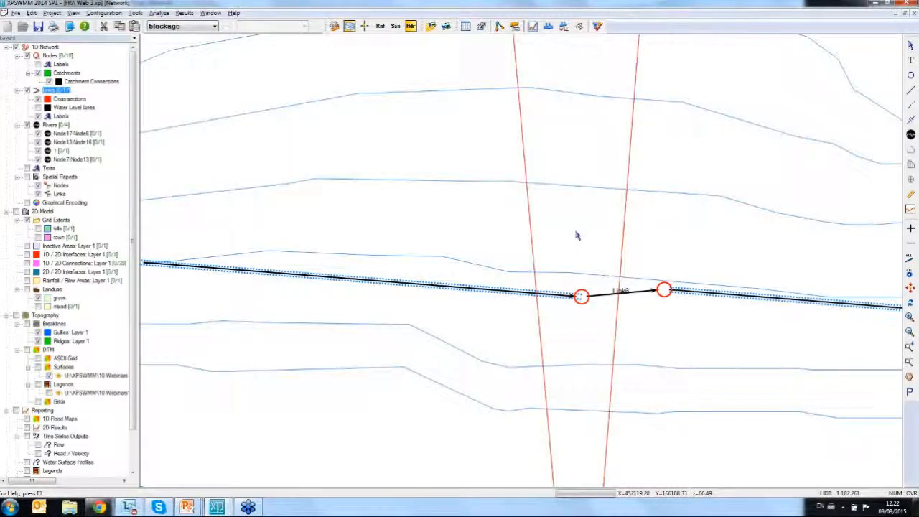
- Switch to the FRA Web 3 ready model 2D project and select the town grid extents to examine its cells along the 1D/2D interface
{"action": "left_click", "coordinate": [217, 506]}
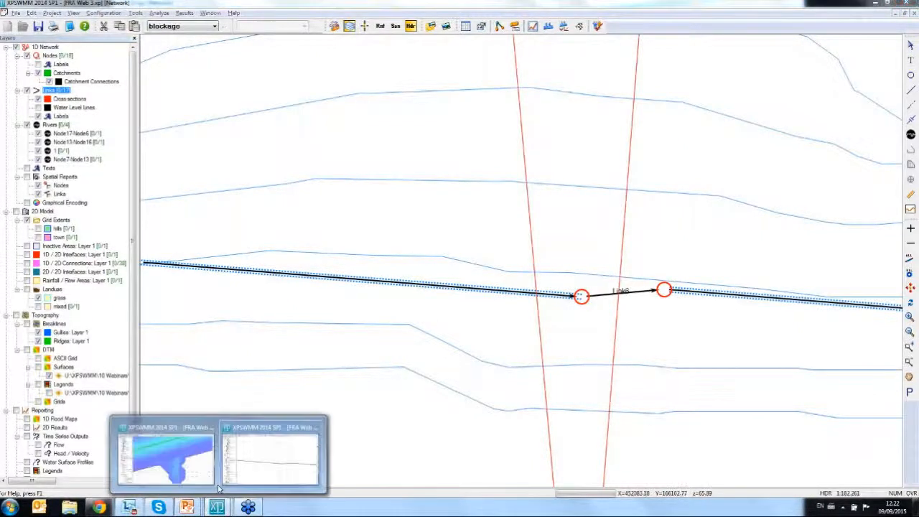
{"action": "left_click", "coordinate": [186, 463]}
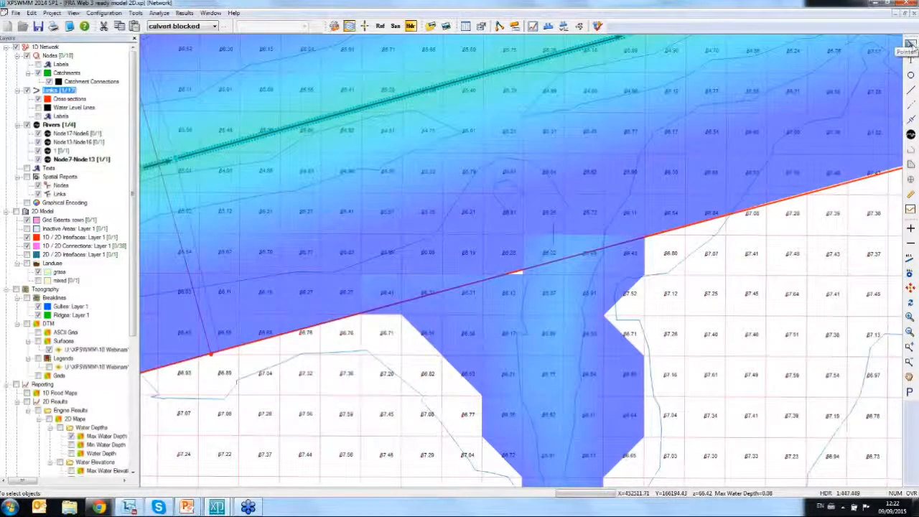
{"action": "left_click", "coordinate": [910, 74]}
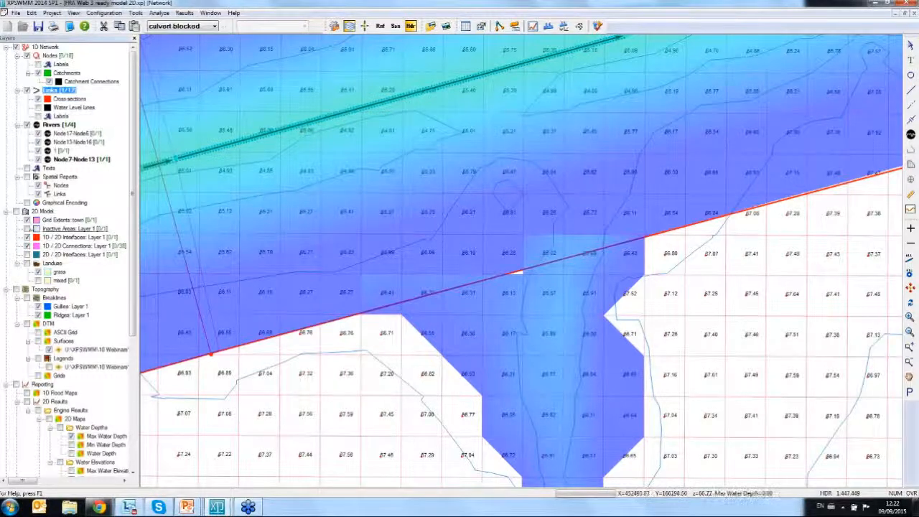
{"action": "left_click", "coordinate": [51, 222]}
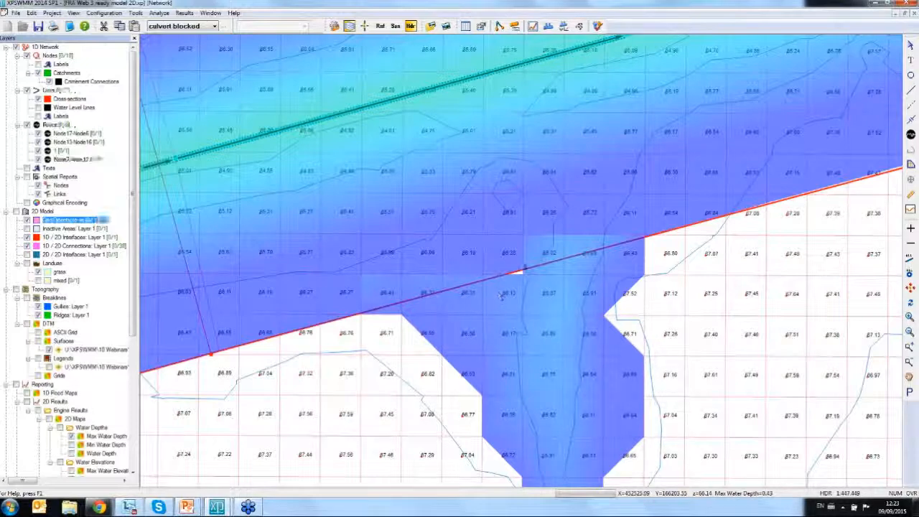
{"action": "scroll", "coordinate": [501, 297], "scroll_direction": "up", "scroll_amount": 2}
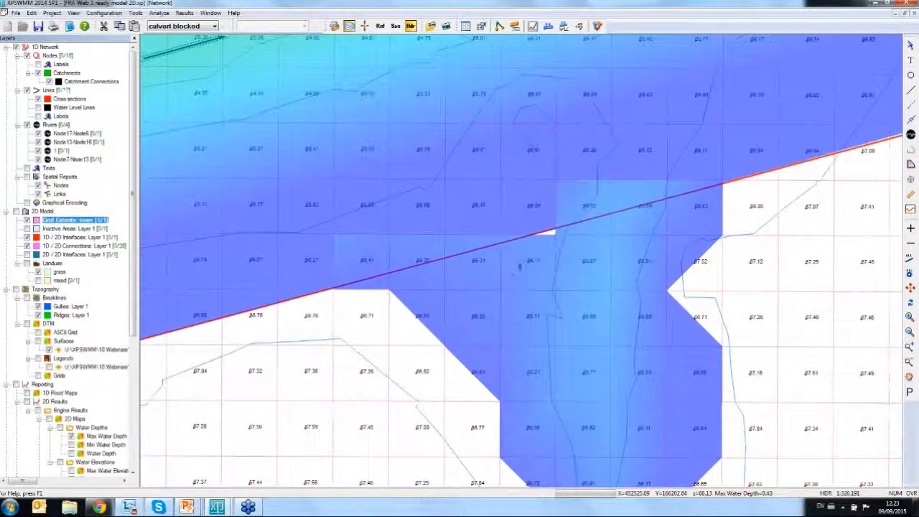
{"action": "scroll", "coordinate": [513, 258], "scroll_direction": "up", "scroll_amount": 3}
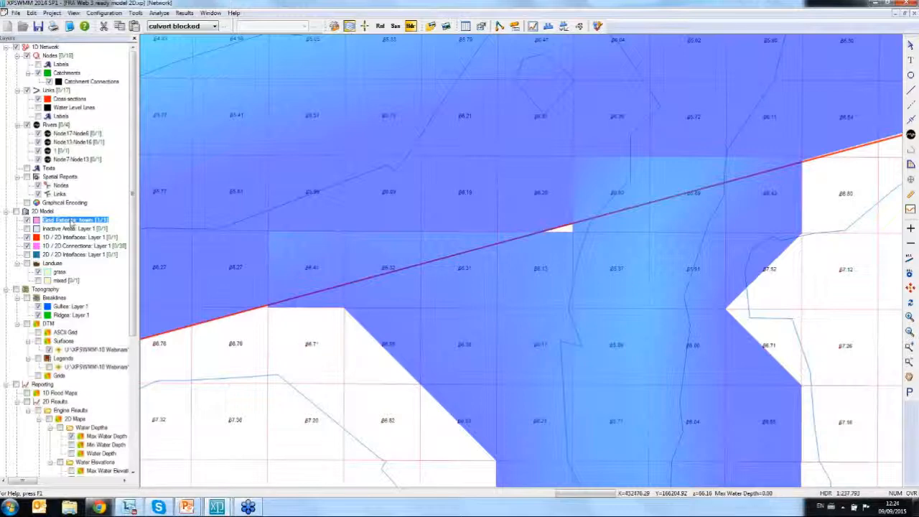
- Check the available scenarios and view the town grid extent's properties without changing them
{"action": "left_click", "coordinate": [213, 27]}
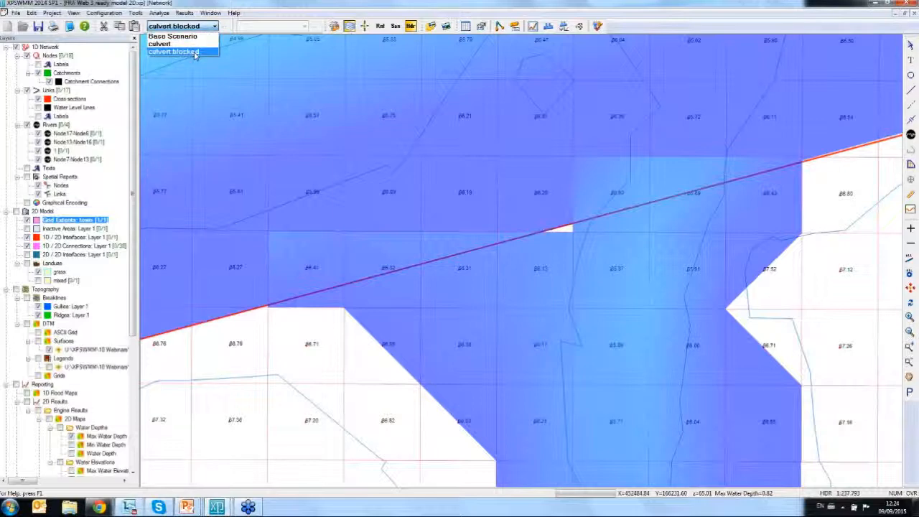
{"action": "left_click", "coordinate": [338, 372]}
{"action": "right_click", "coordinate": [70, 221]}
{"action": "left_click", "coordinate": [97, 231]}
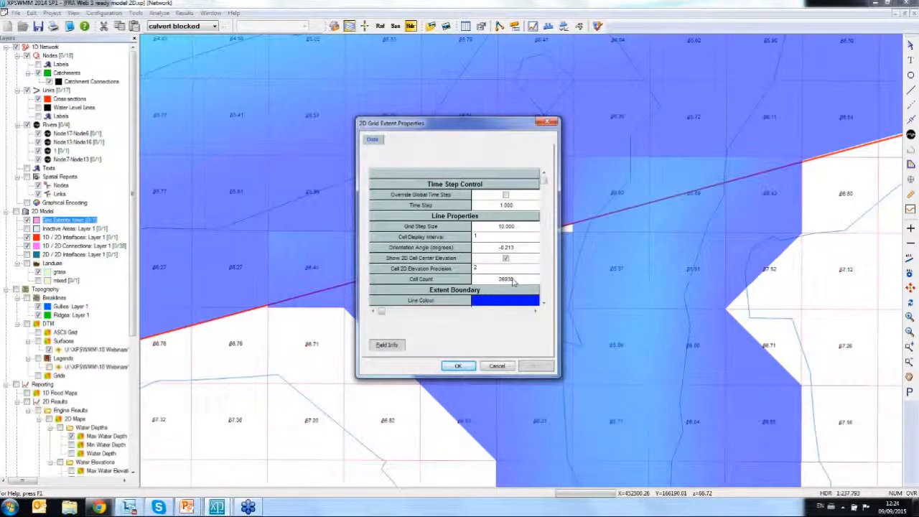
{"action": "left_click", "coordinate": [502, 371]}
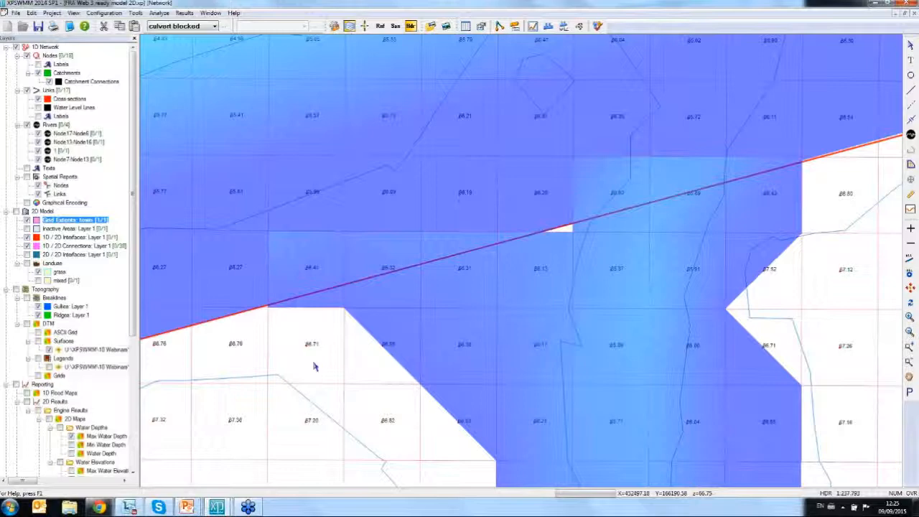
- Add two grid extents layers with default names to the 2D model and hide the grass and mixed landuse layers
{"action": "left_click", "coordinate": [910, 287]}
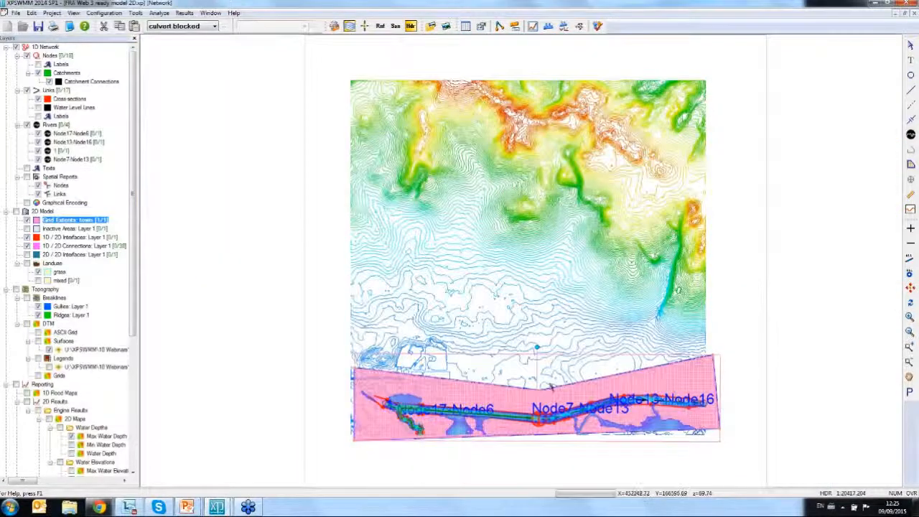
{"action": "left_click", "coordinate": [44, 212]}
{"action": "right_click", "coordinate": [43, 213]}
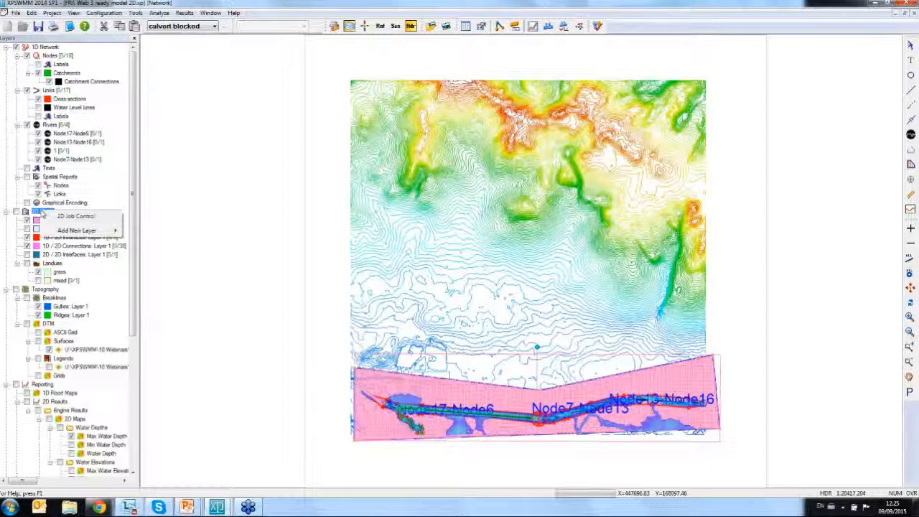
{"action": "mouse_move", "coordinate": [85, 231]}
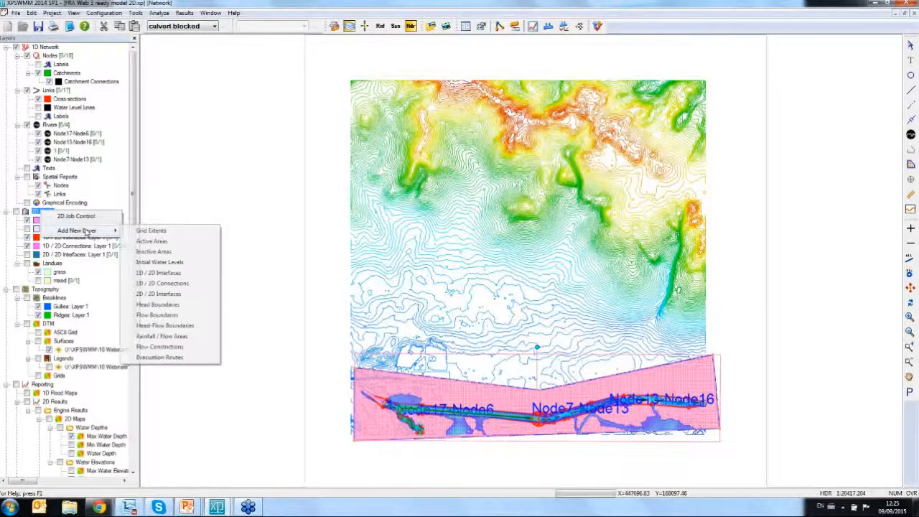
{"action": "left_click", "coordinate": [152, 231]}
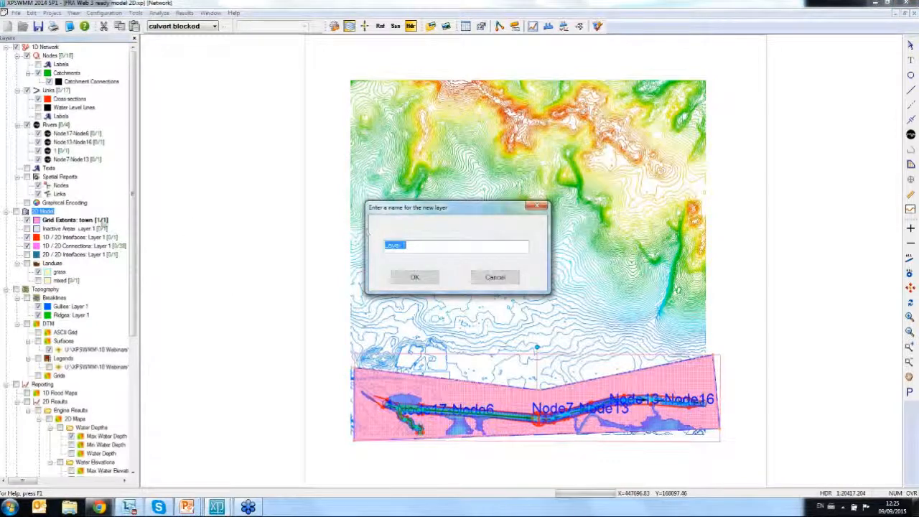
{"action": "left_click", "coordinate": [402, 277]}
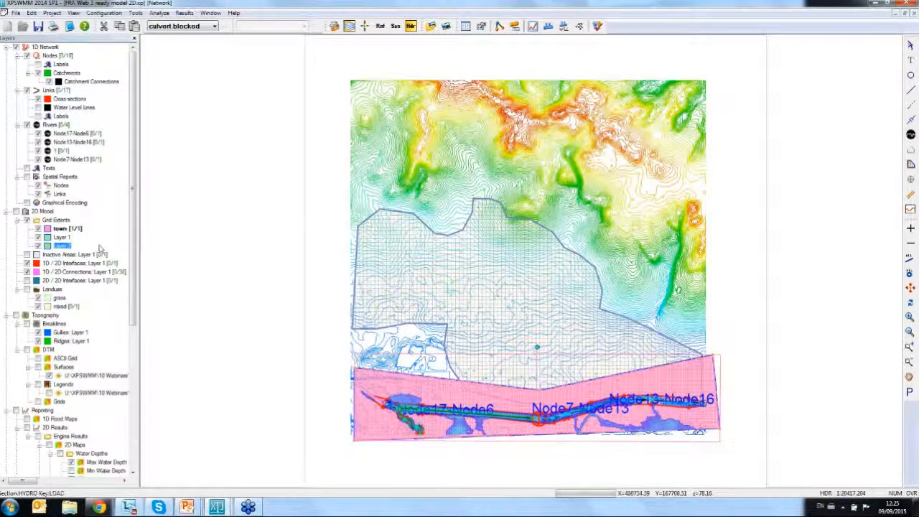
{"action": "left_click", "coordinate": [37, 298]}
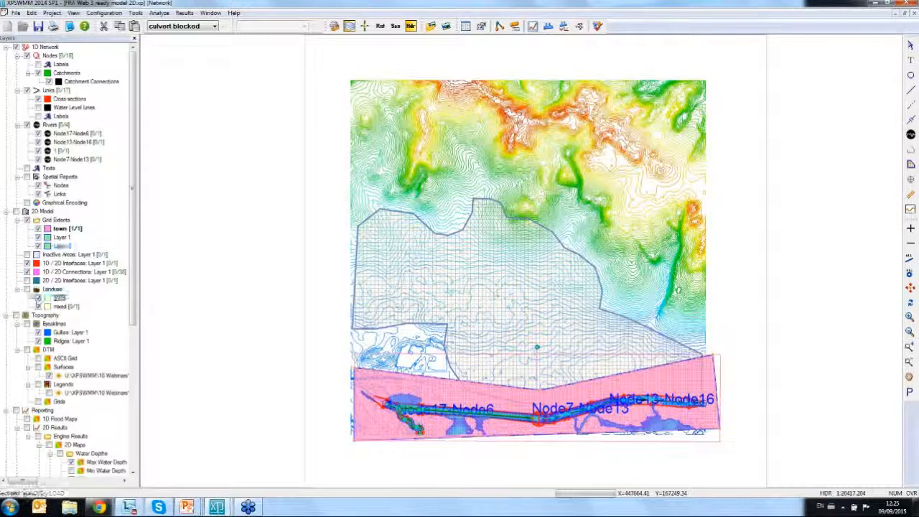
{"action": "left_click", "coordinate": [38, 306]}
- Draw a six-sided grid extent polygon on Layer 1 over the northwestern part of the terrain
{"action": "left_click", "coordinate": [62, 237]}
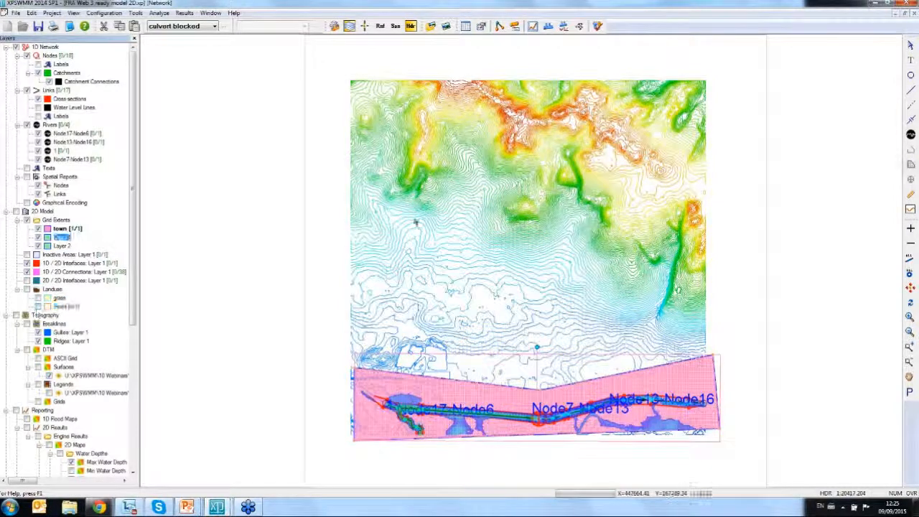
{"action": "left_click", "coordinate": [910, 164]}
{"action": "left_click", "coordinate": [405, 124]}
{"action": "left_click", "coordinate": [367, 185]}
{"action": "left_click", "coordinate": [375, 263]}
{"action": "left_click", "coordinate": [437, 288]}
{"action": "left_click", "coordinate": [510, 286]}
{"action": "double_click", "coordinate": [518, 169]}
- Draw a five-sided grid extent polygon on Layer 2 over the eastern part of the terrain
{"action": "left_click", "coordinate": [63, 246]}
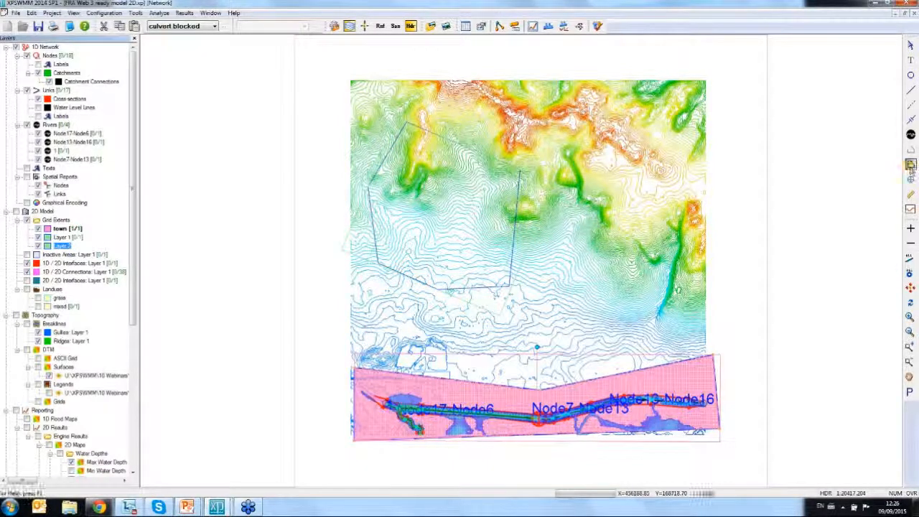
{"action": "left_click", "coordinate": [910, 166]}
{"action": "left_click", "coordinate": [583, 204]}
{"action": "left_click", "coordinate": [539, 286]}
{"action": "left_click", "coordinate": [609, 349]}
{"action": "left_click", "coordinate": [687, 283]}
{"action": "double_click", "coordinate": [693, 191]}
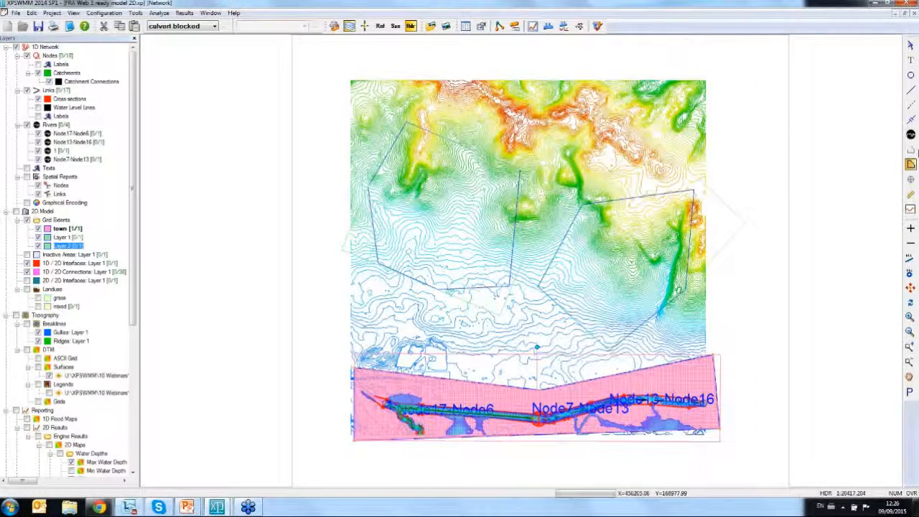
- Set the Layer 1 grid extent's grid step size to 100 and hide the topography surface
{"action": "right_click", "coordinate": [69, 238]}
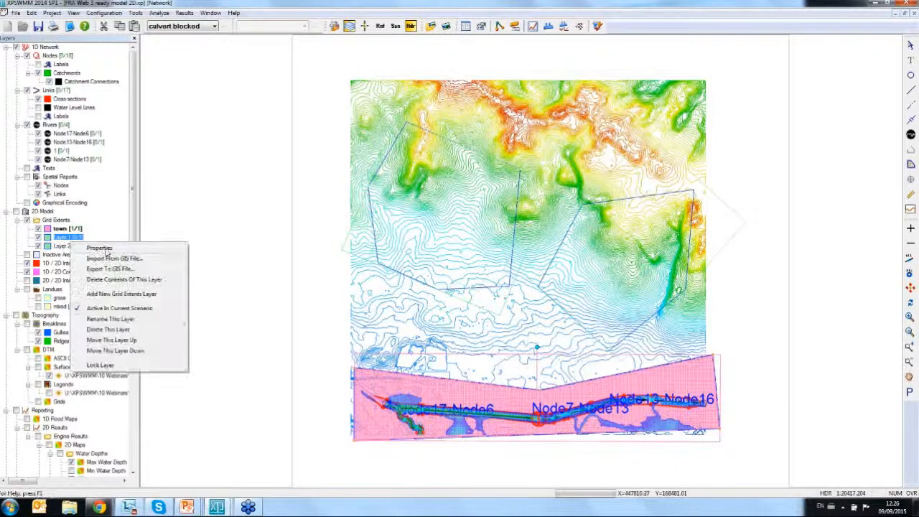
{"action": "left_click", "coordinate": [100, 248]}
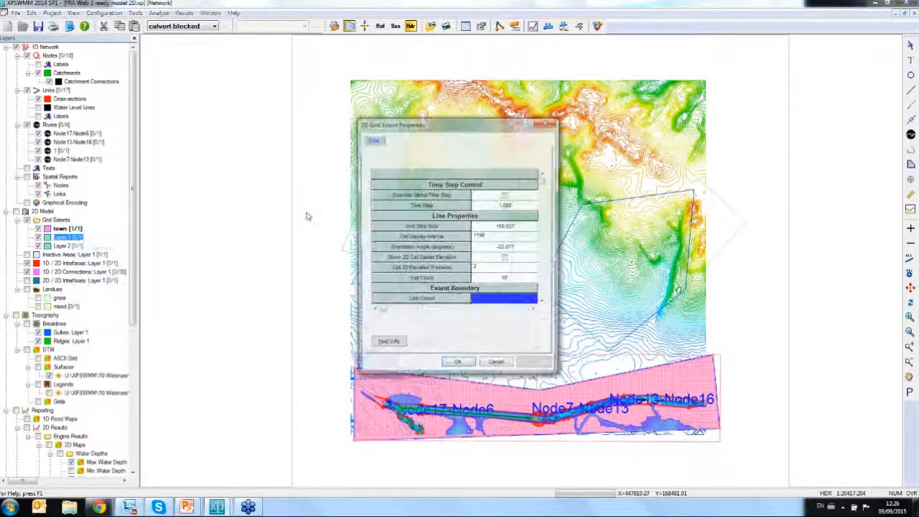
{"action": "left_click", "coordinate": [528, 228]}
{"action": "type", "text": "100"}
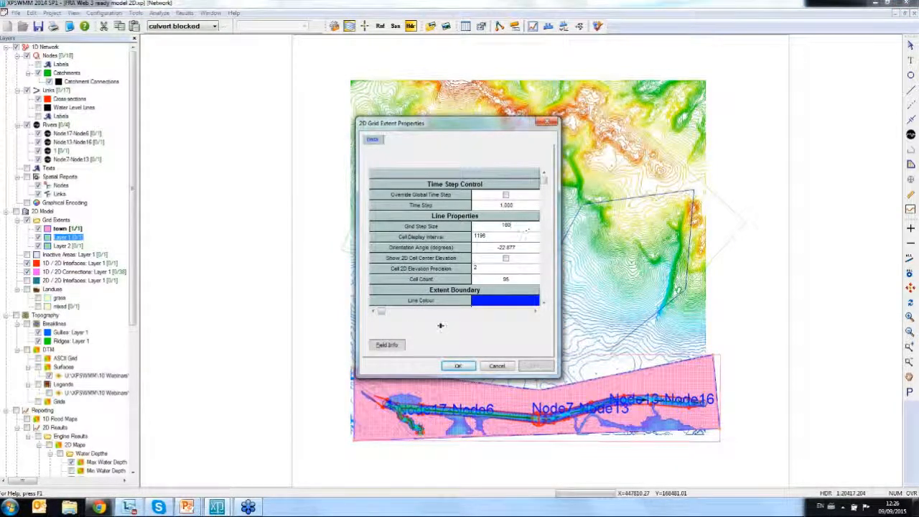
{"action": "left_click", "coordinate": [459, 365]}
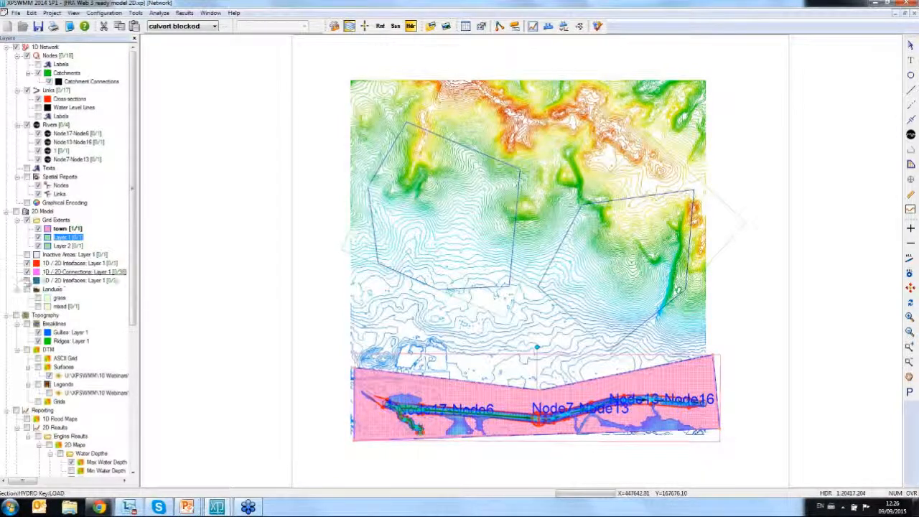
{"action": "left_click", "coordinate": [48, 376]}
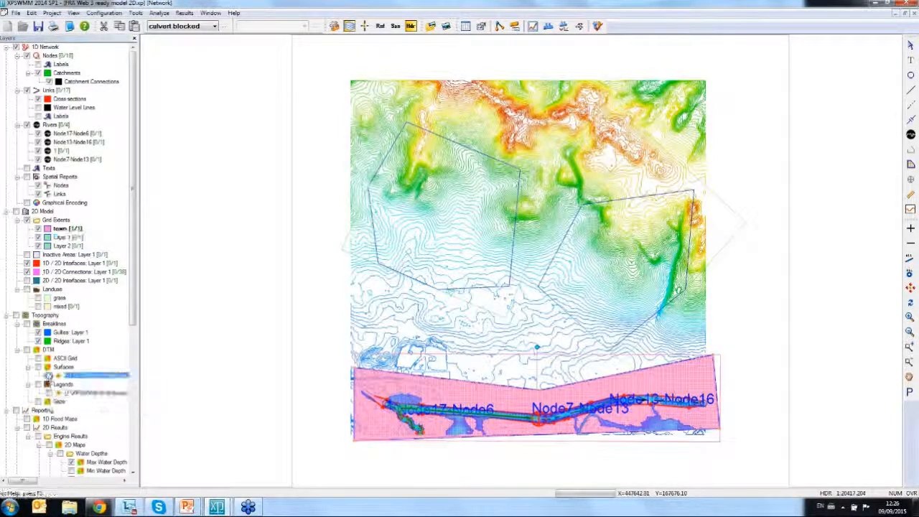
- Set the Layer 1 grid extent's cell display interval to 1 and re-enter its grid step size as 100
{"action": "double_click", "coordinate": [345, 237]}
{"action": "left_click", "coordinate": [485, 237]}
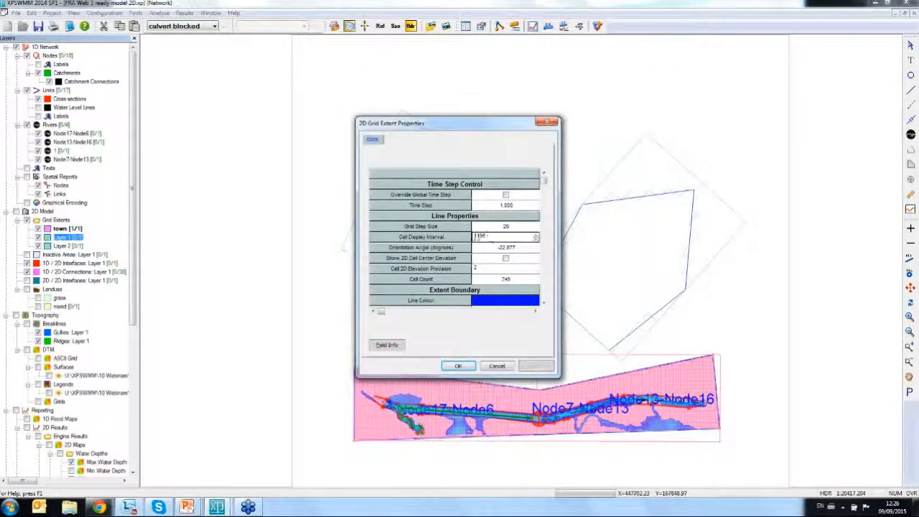
{"action": "left_click_drag", "start_coordinate": [489, 237], "coordinate": [463, 229]}
{"action": "type", "text": "1"}
{"action": "left_click", "coordinate": [524, 229]}
{"action": "type", "text": "100"}
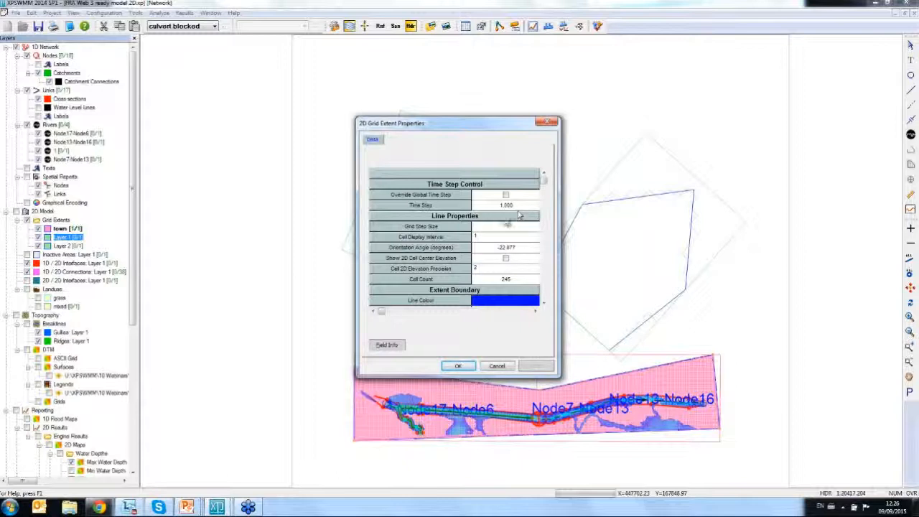
{"action": "left_click", "coordinate": [455, 367]}
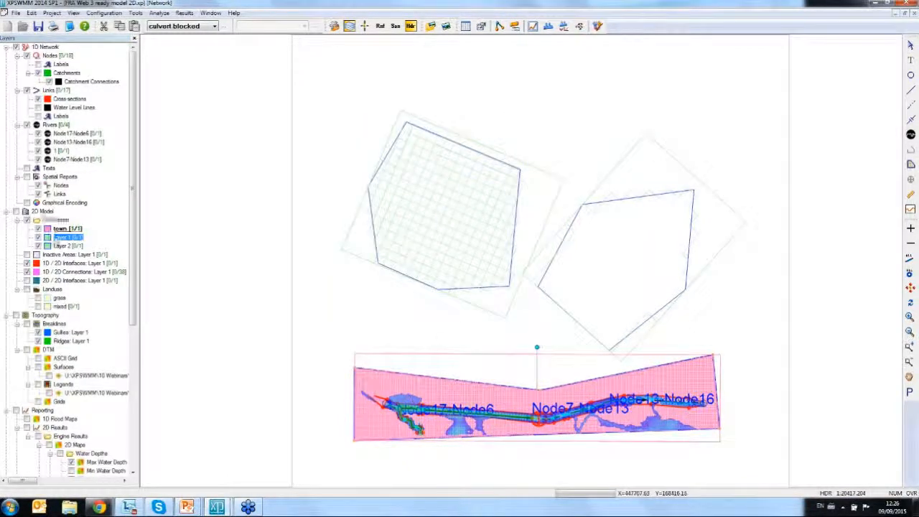
- Set the Layer 2 grid extent's cell display interval to 1 and its grid step size to 20
{"action": "right_click", "coordinate": [63, 246]}
{"action": "left_click", "coordinate": [91, 249]}
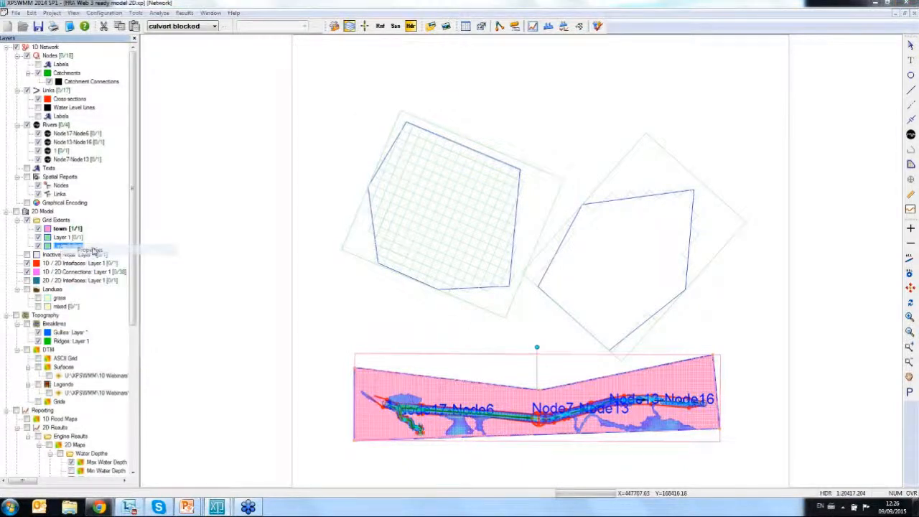
{"action": "left_click", "coordinate": [507, 239]}
{"action": "key", "text": "BackSpace"}
{"action": "key", "text": "BackSpace"}
{"action": "key", "text": "BackSpace"}
{"action": "left_click", "coordinate": [519, 228]}
{"action": "left_click_drag", "start_coordinate": [522, 230], "coordinate": [482, 231]}
{"action": "type", "text": "20"}
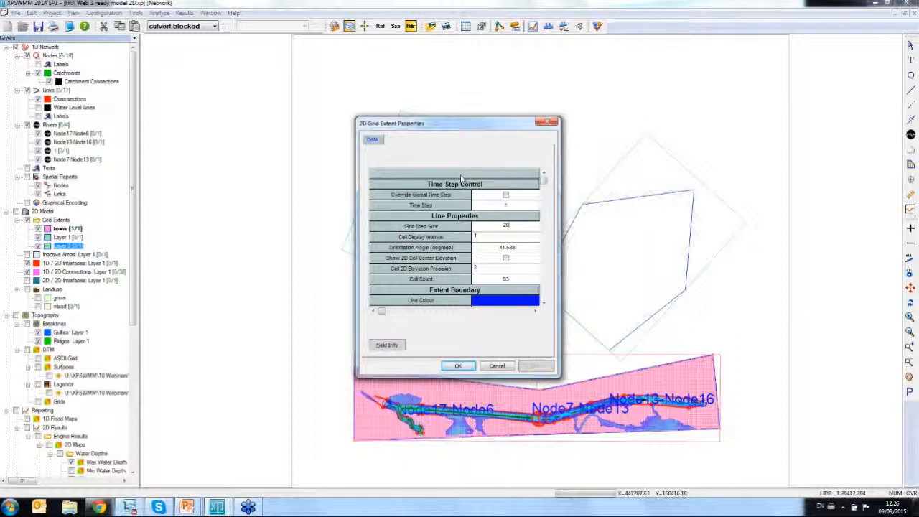
{"action": "left_click", "coordinate": [457, 365]}
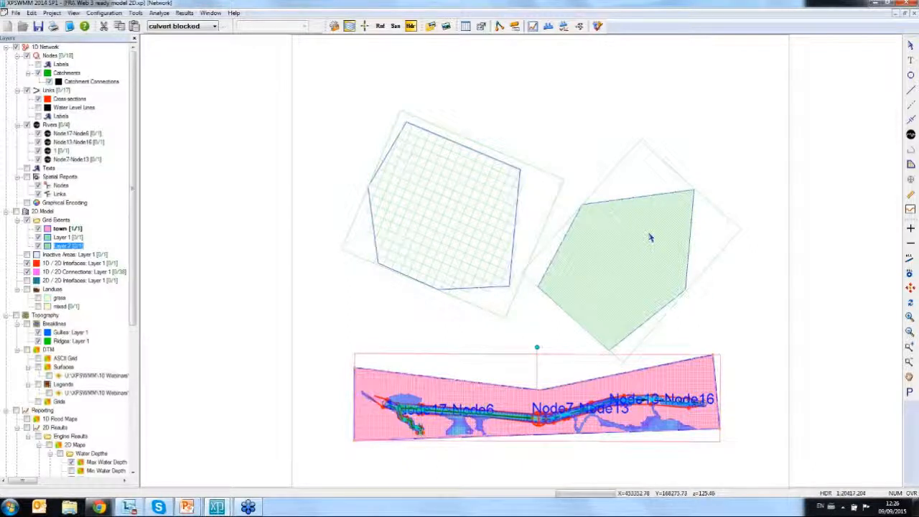
- Switch to the PowerPoint slide show with the live demonstration slide
{"action": "left_click", "coordinate": [186, 507]}
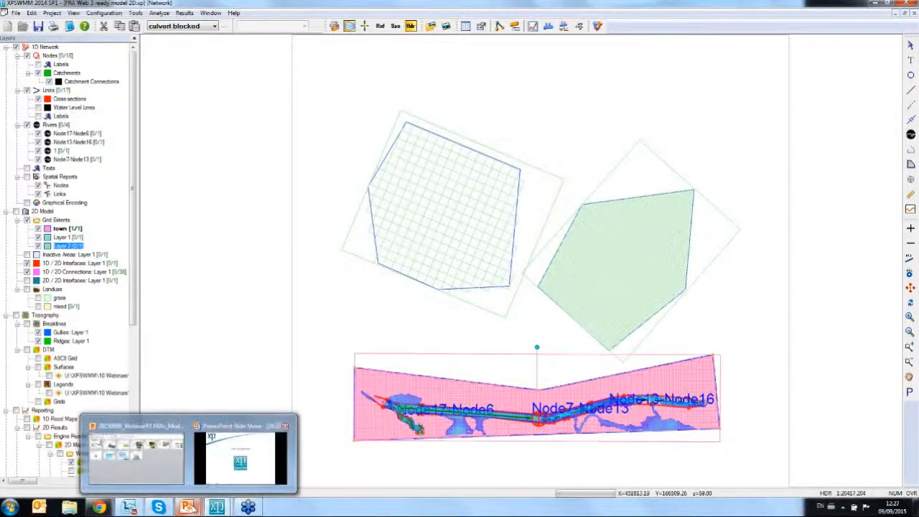
{"action": "left_click", "coordinate": [243, 463]}
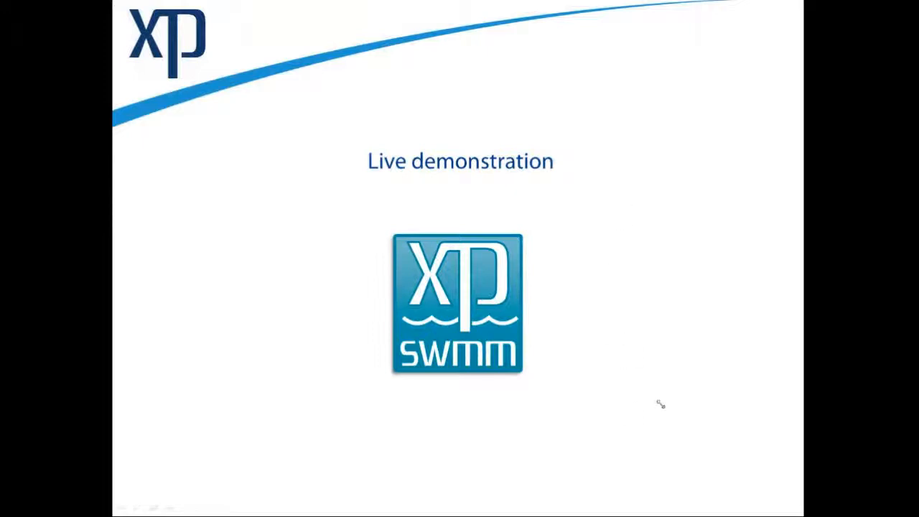
{"action": "key", "text": "alt+Tab"}
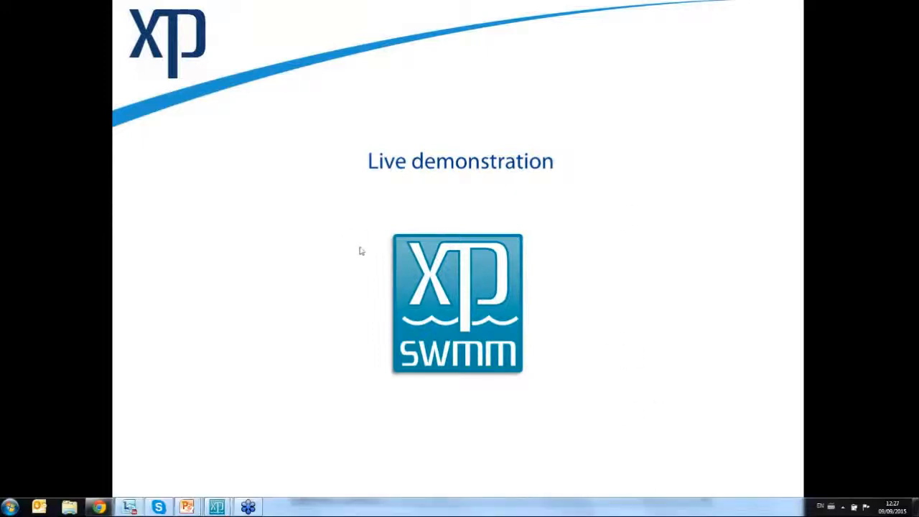